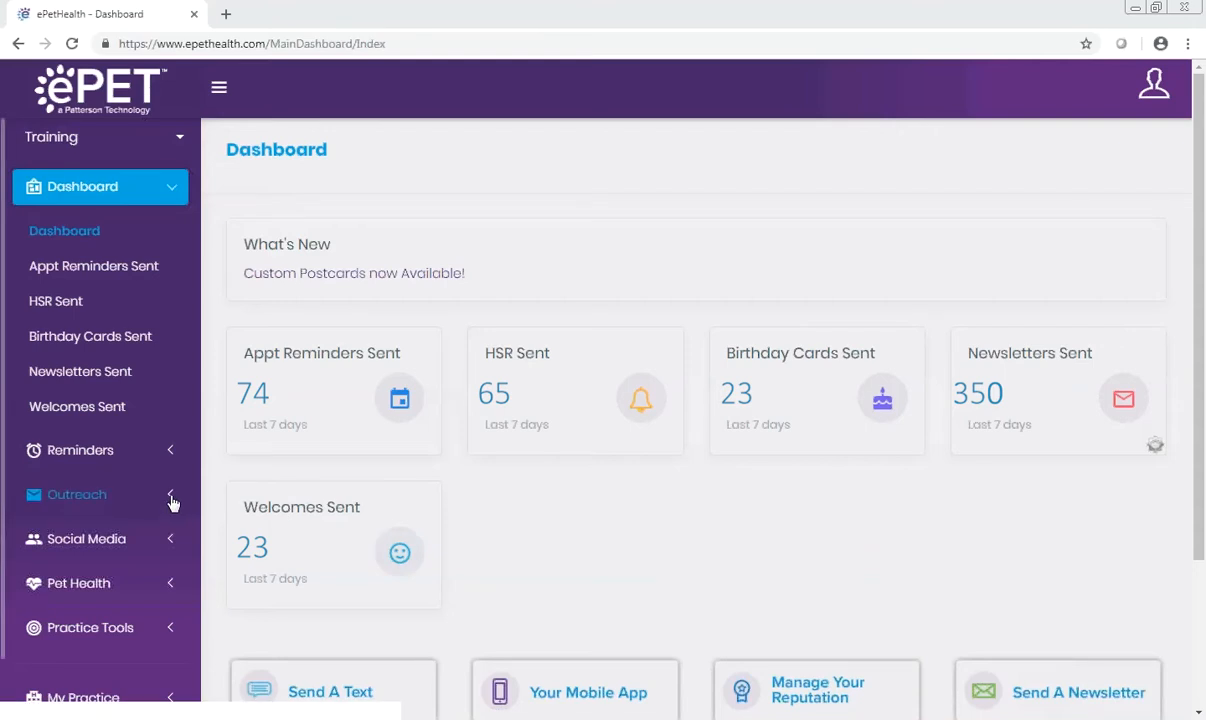
Step: Open the Newsletters page under Outreach and expand its Client Types filter
{"action": "left_click", "coordinate": [172, 494]}
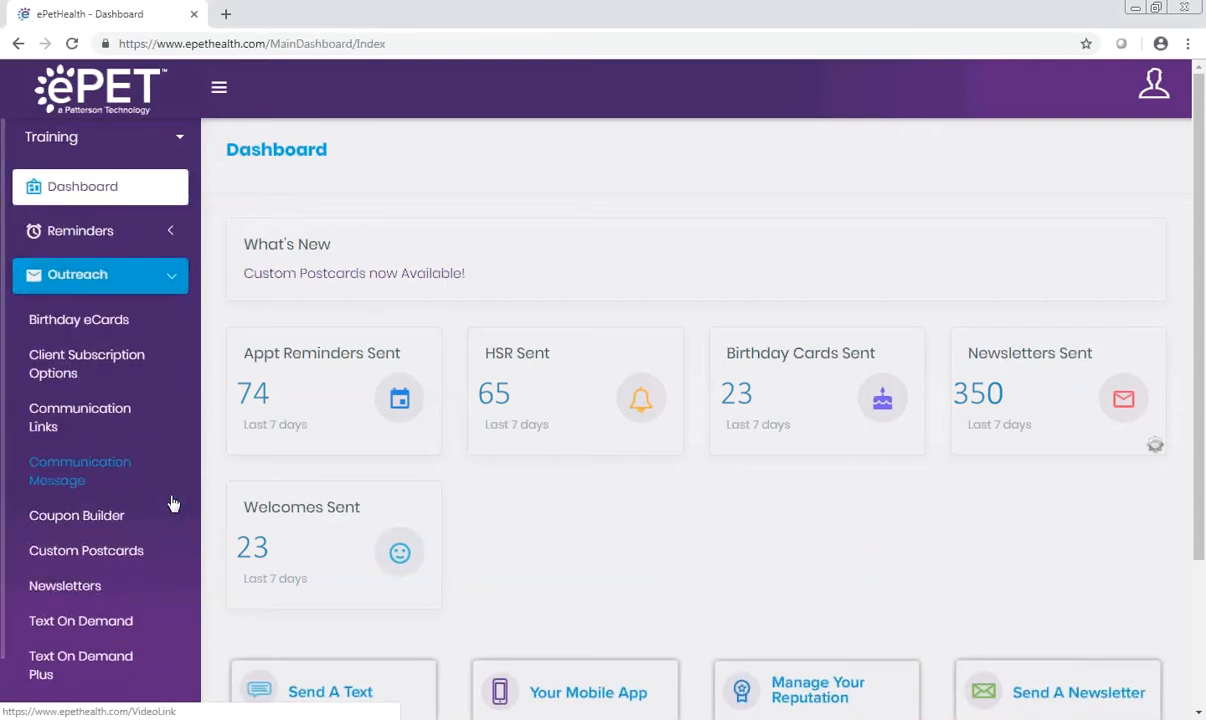
{"action": "left_click", "coordinate": [86, 591]}
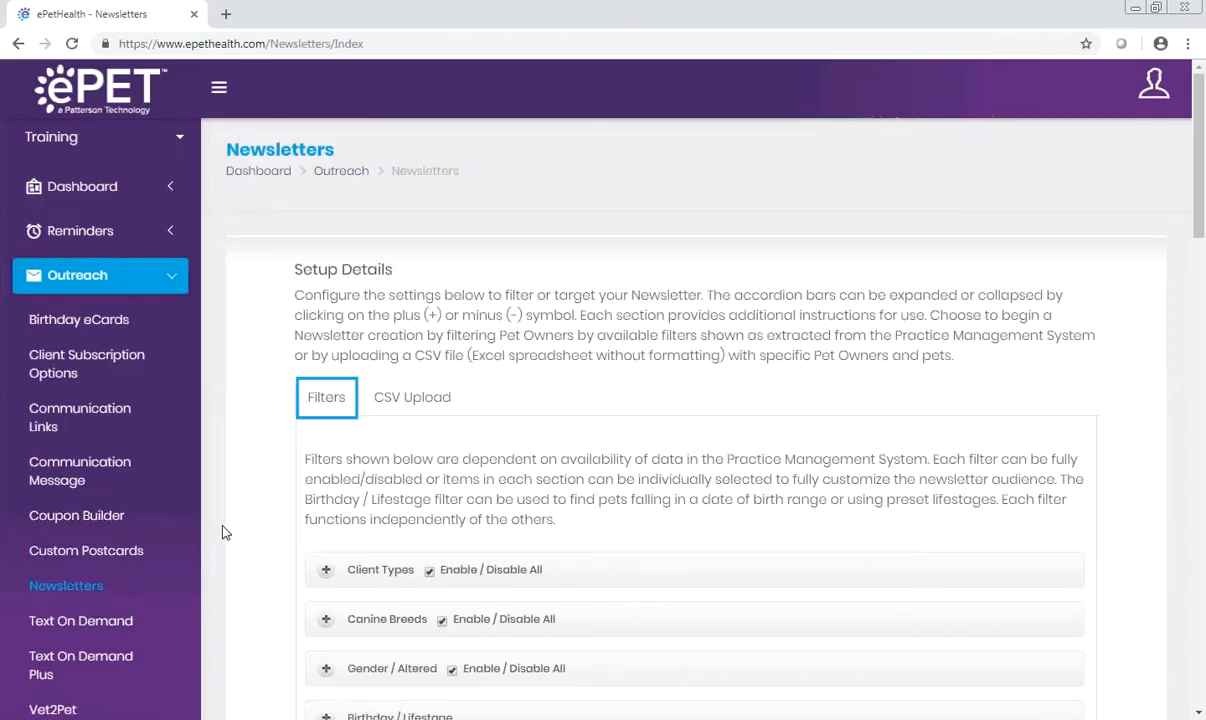
{"action": "left_click", "coordinate": [330, 572]}
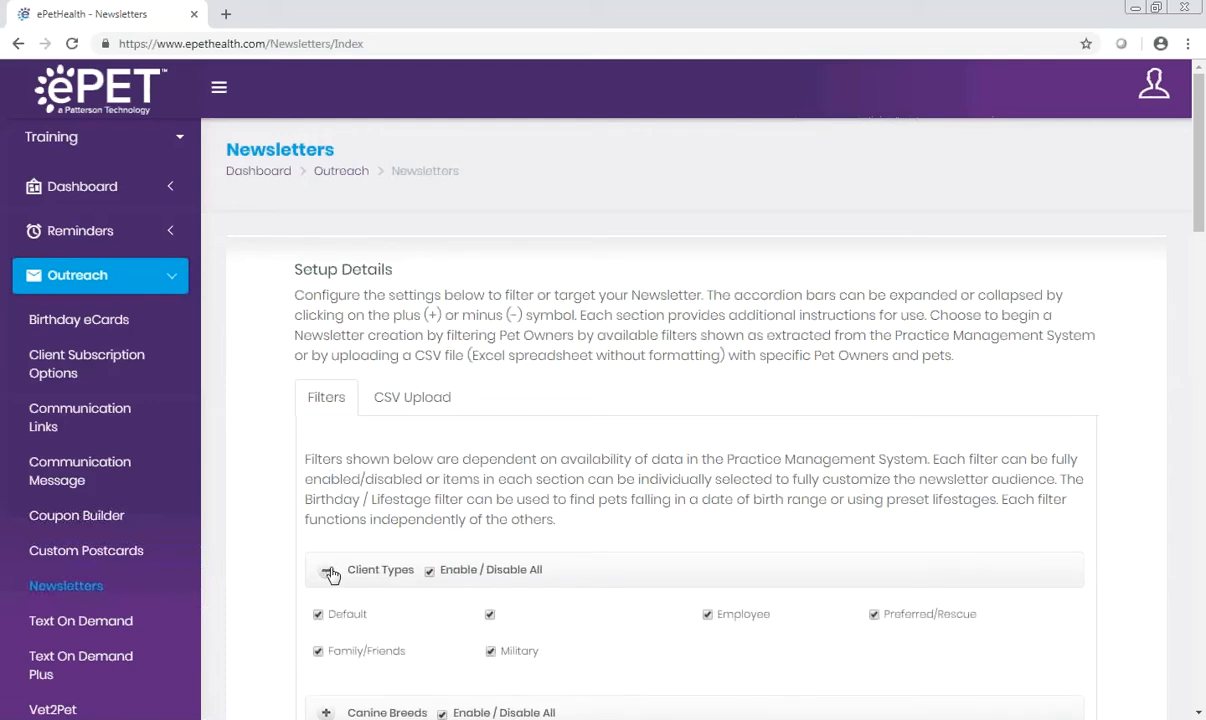
{"action": "left_click", "coordinate": [330, 572]}
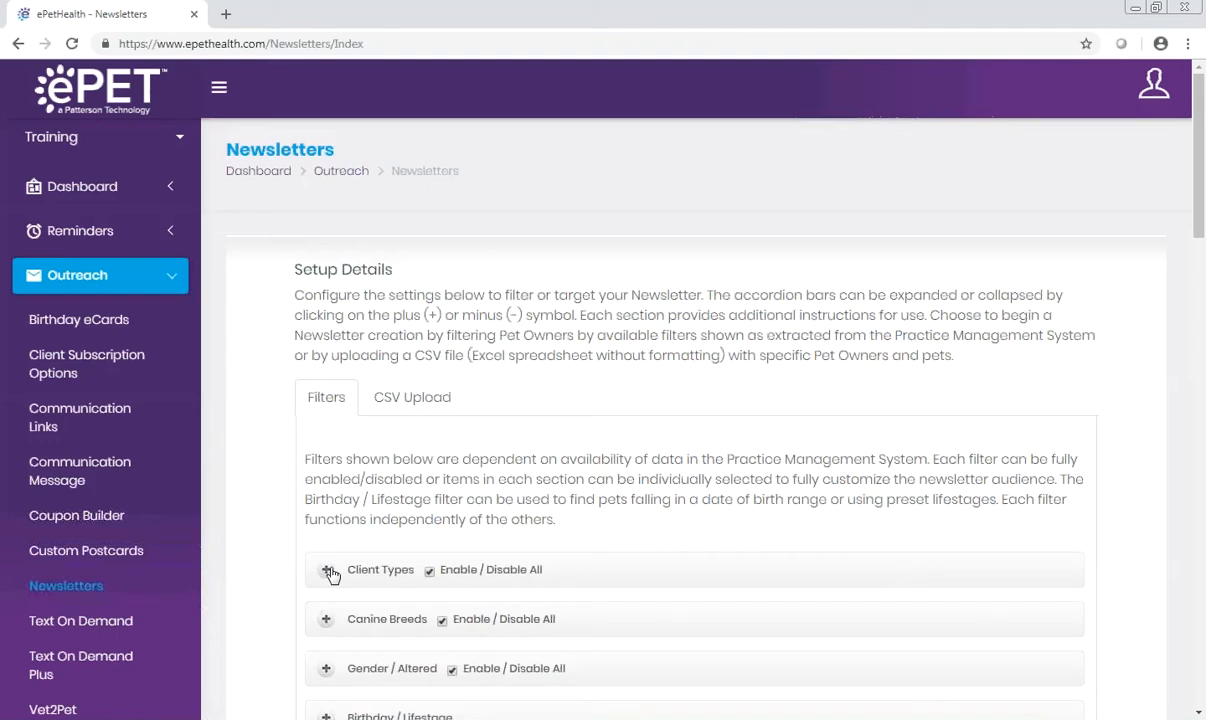
{"action": "left_click", "coordinate": [330, 573]}
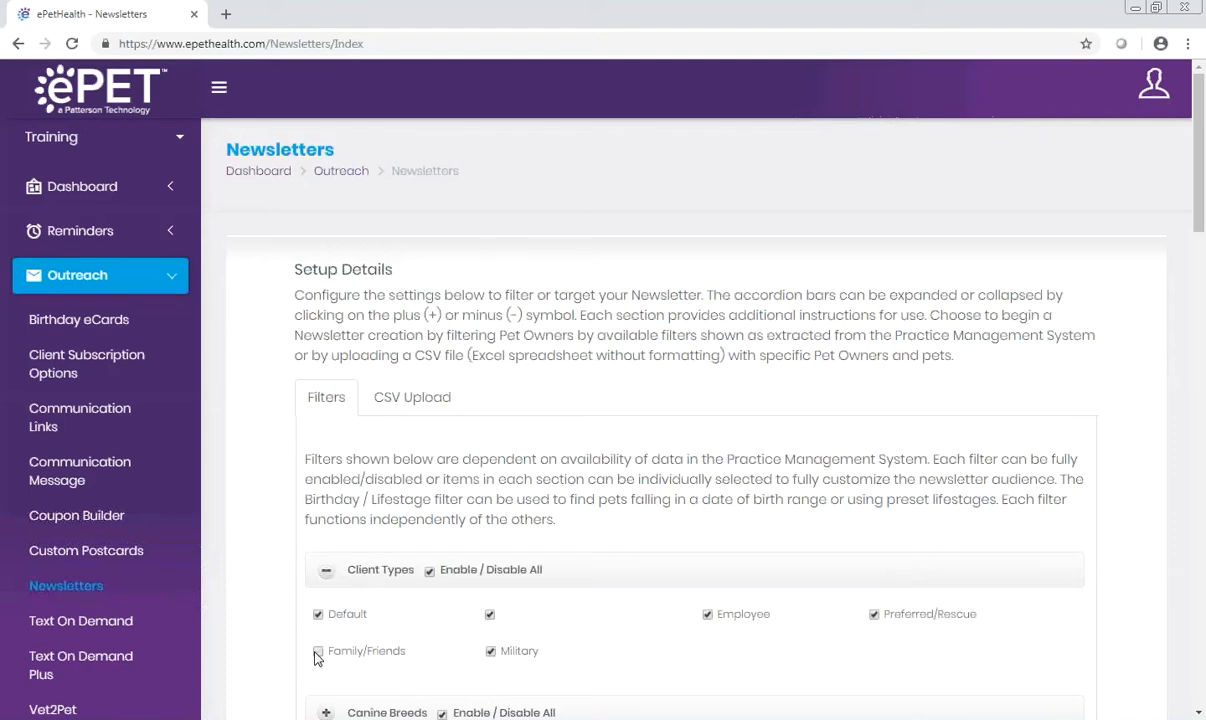
Step: Disable all client types and re-enable every one of them
{"action": "left_click", "coordinate": [429, 572]}
{"action": "left_click", "coordinate": [429, 572]}
Step: Expand the Canine Breeds and Gender / Altered filters and exclude neutered and spayed pets from the audience
{"action": "scroll", "coordinate": [355, 569], "scroll_direction": "down", "scroll_amount": 3}
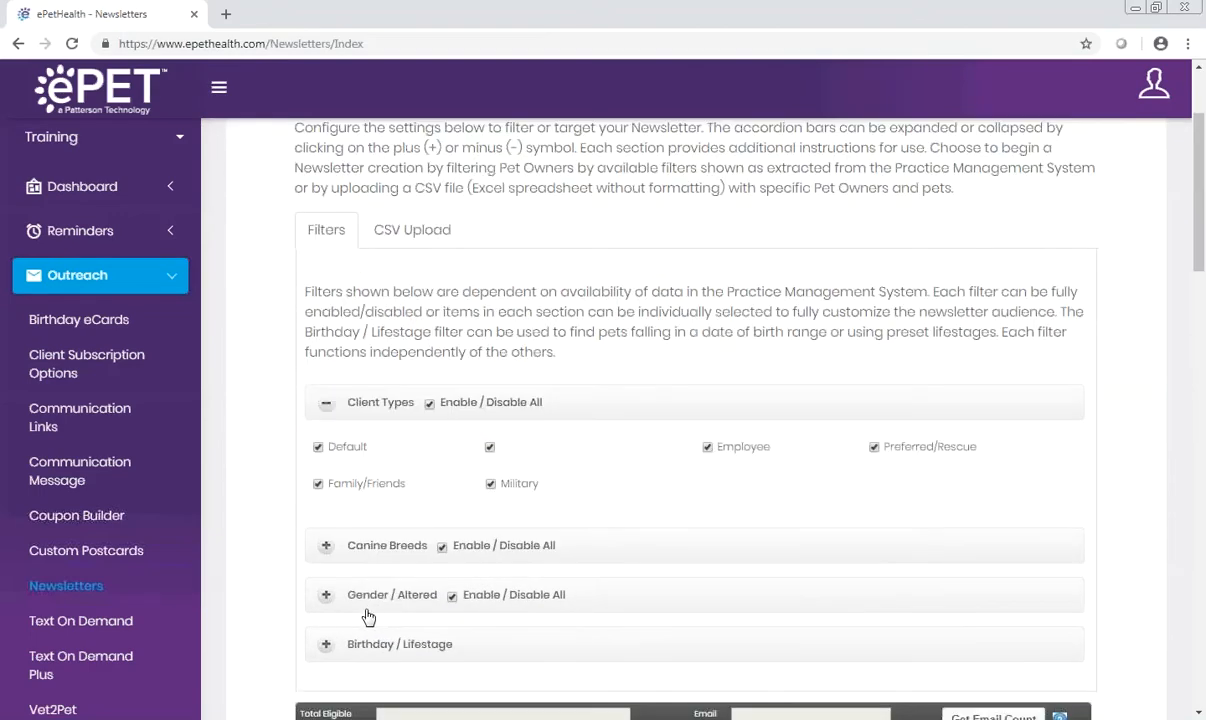
{"action": "left_click", "coordinate": [326, 547]}
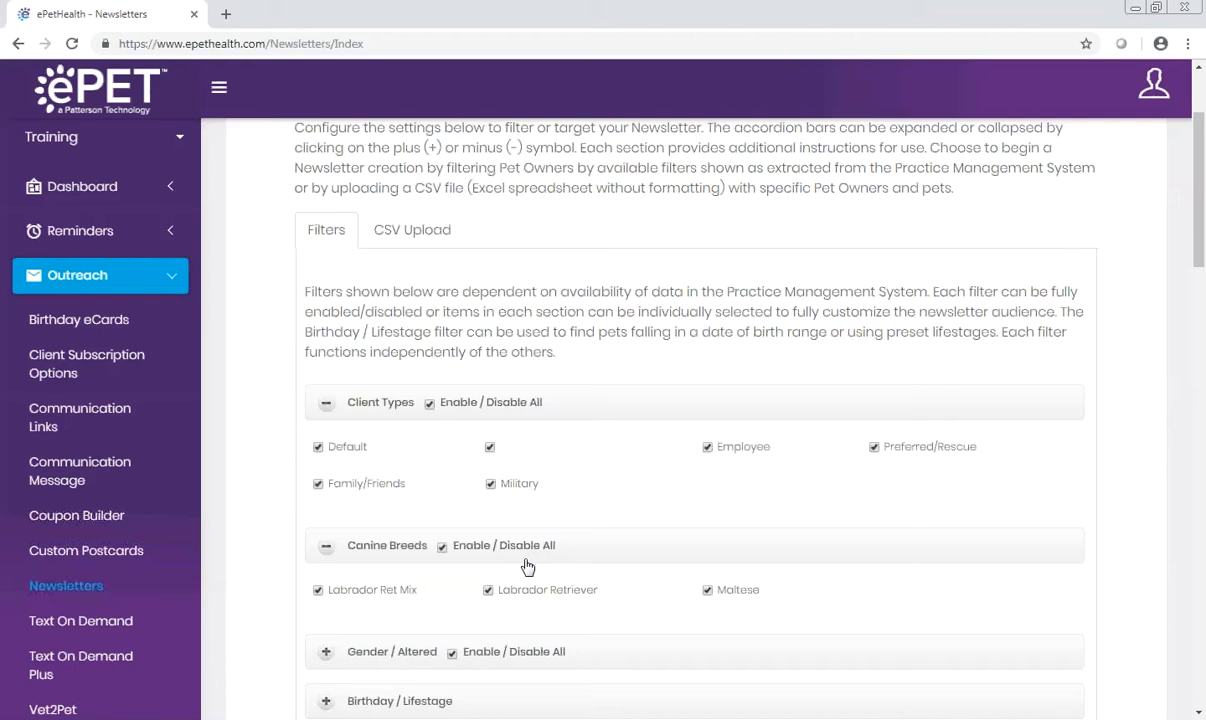
{"action": "left_click", "coordinate": [328, 653]}
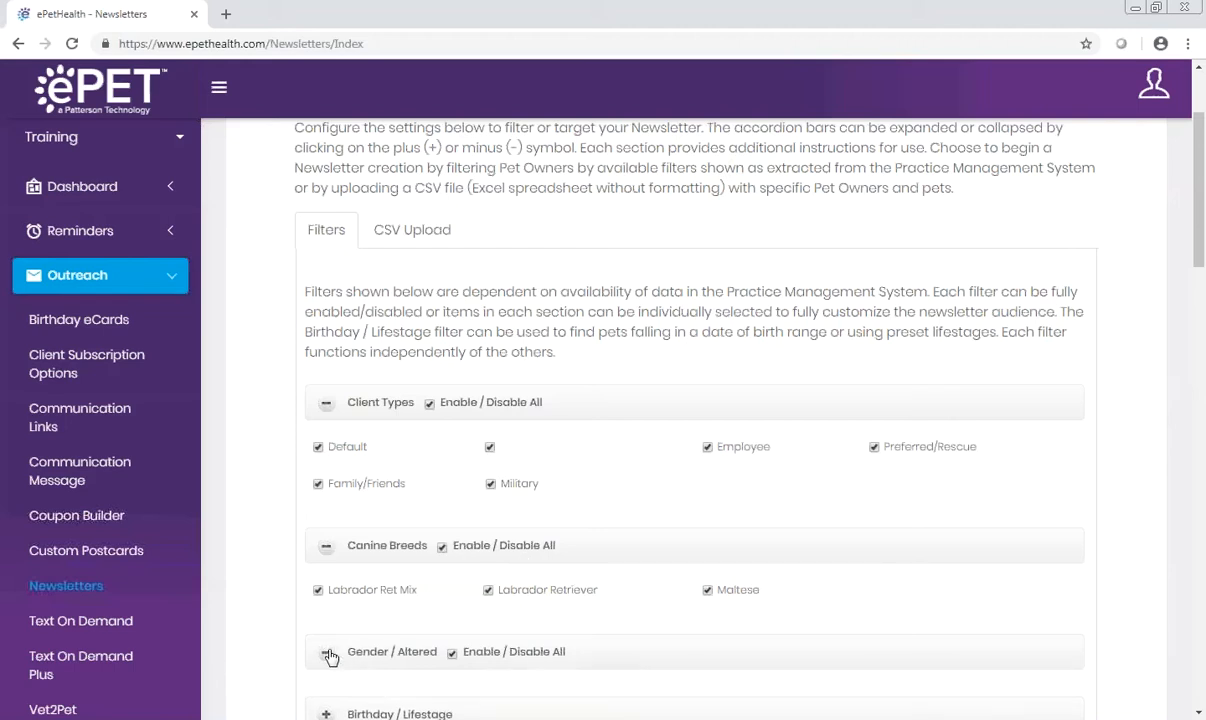
{"action": "scroll", "coordinate": [332, 652], "scroll_direction": "down", "scroll_amount": 1}
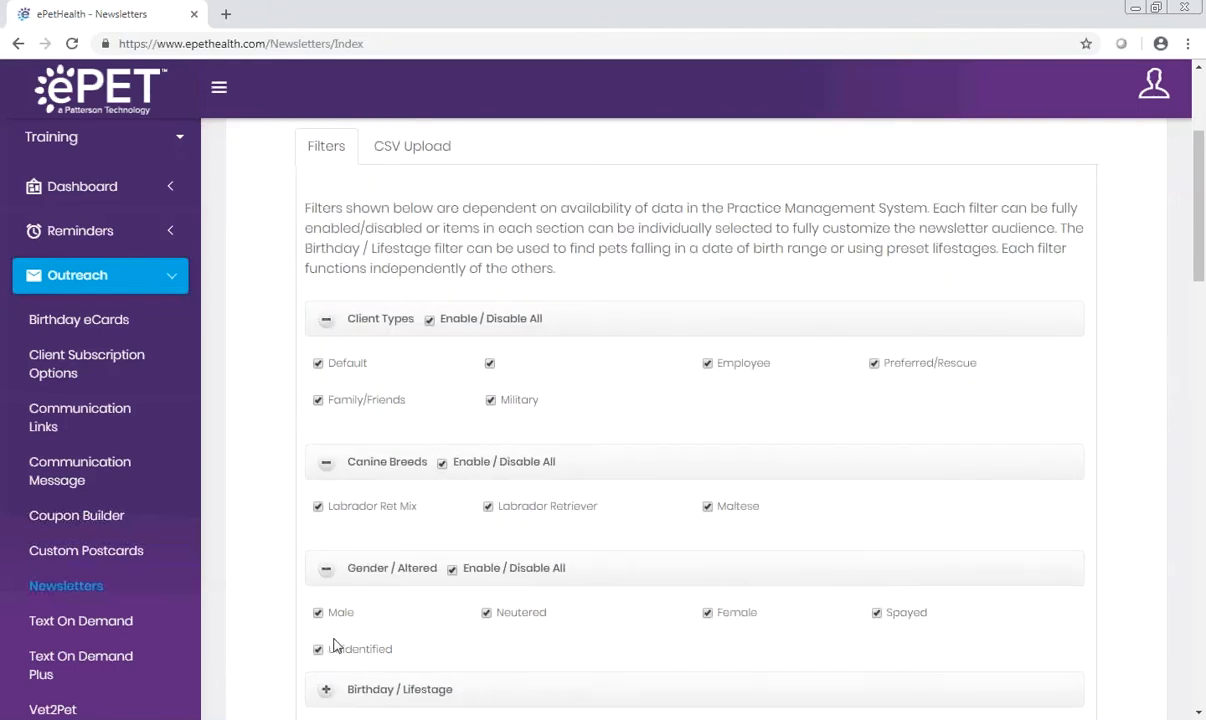
{"action": "left_click", "coordinate": [486, 613]}
Step: Expand the Birthday / Lifestage filter and examine its start date calendar and lifestage options
{"action": "scroll", "coordinate": [336, 689], "scroll_direction": "down", "scroll_amount": 1}
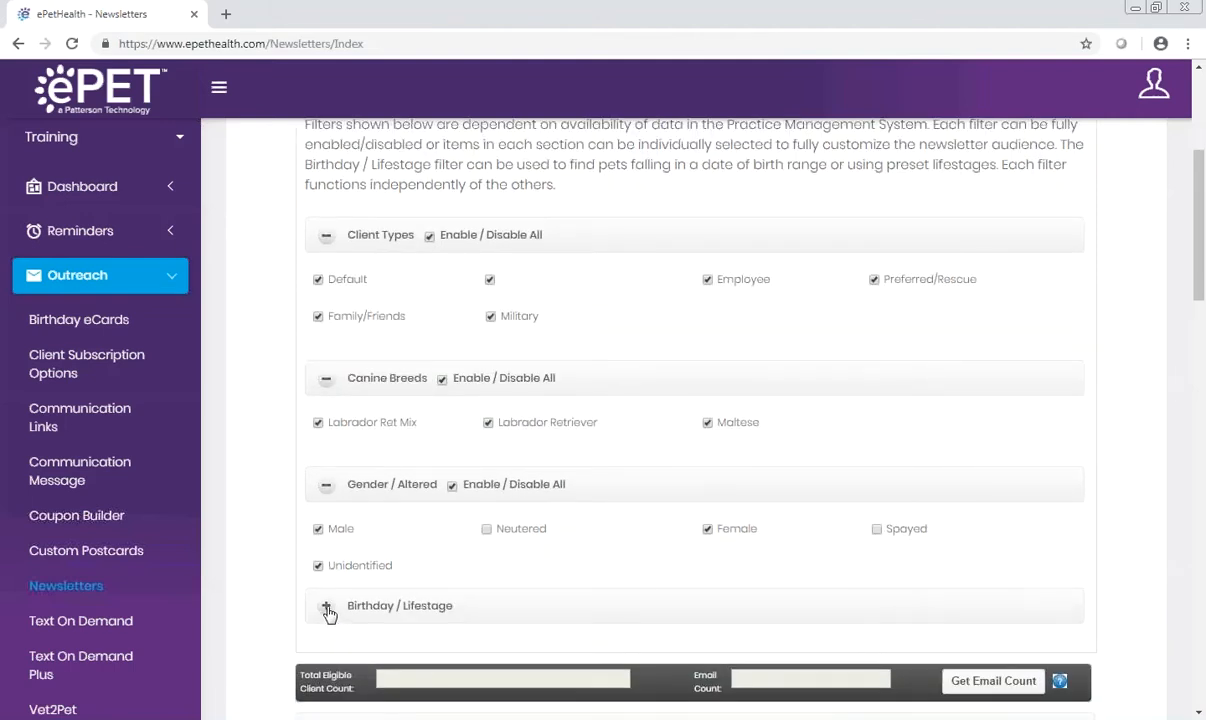
{"action": "left_click", "coordinate": [327, 607]}
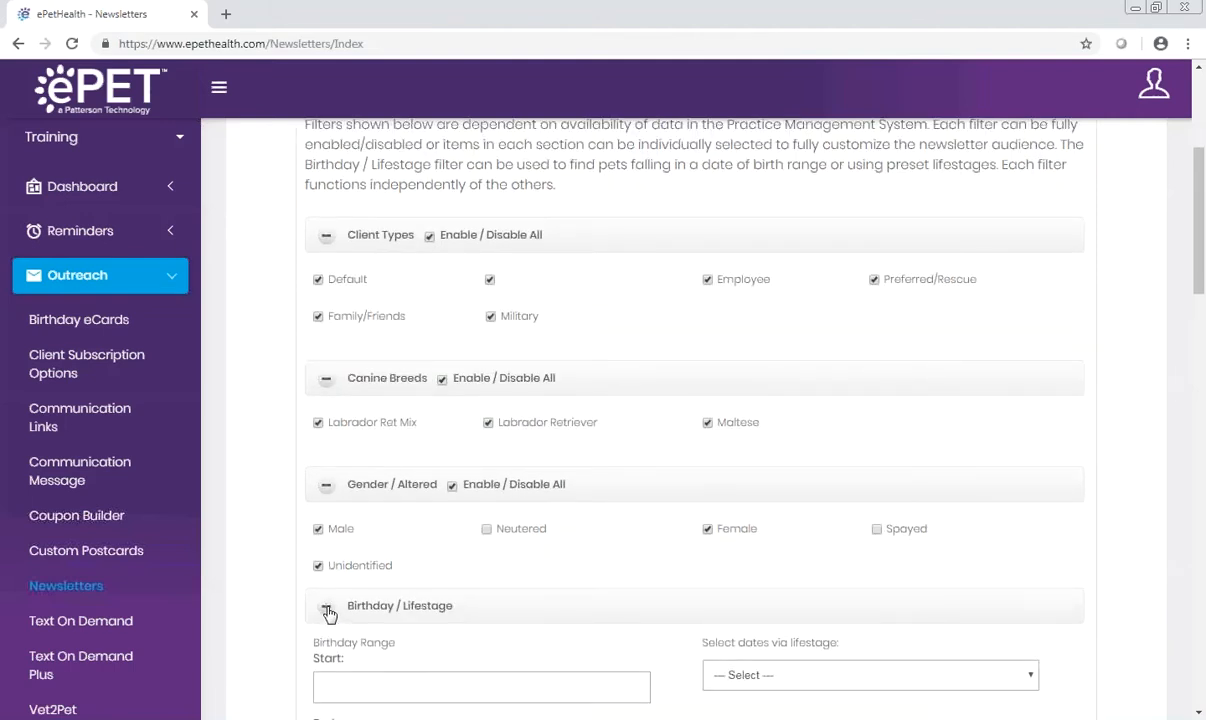
{"action": "left_click", "coordinate": [367, 674]}
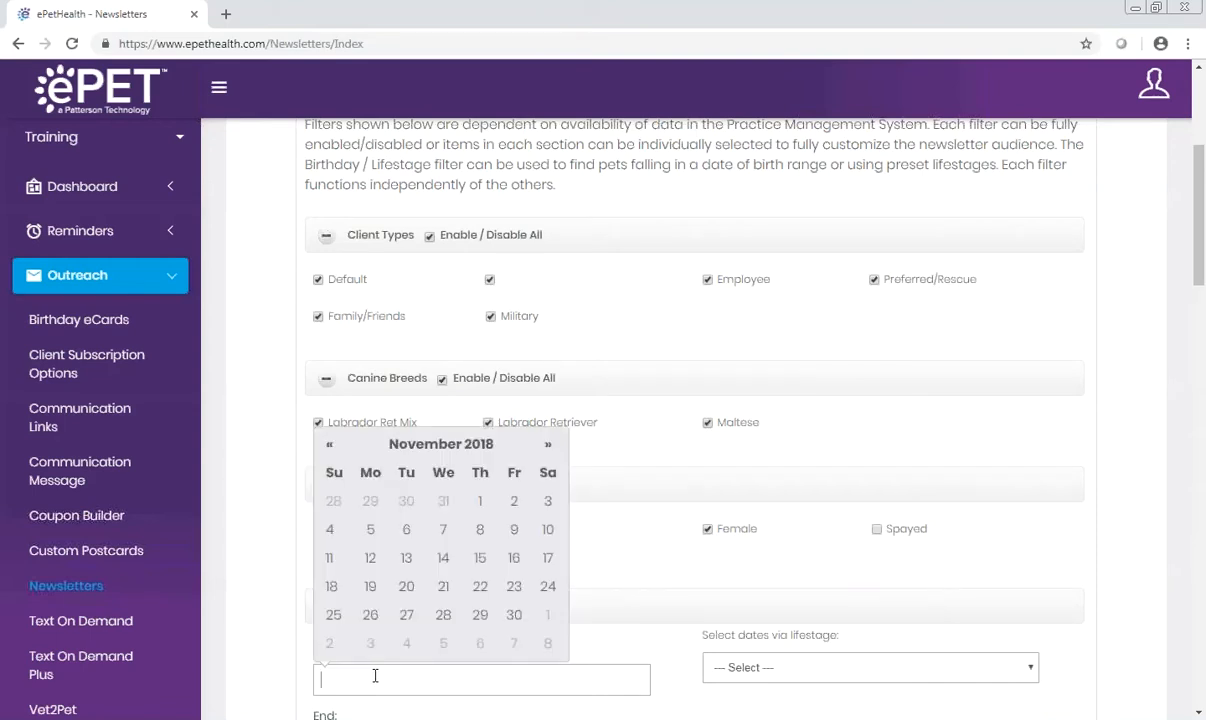
{"action": "left_click", "coordinate": [1030, 673]}
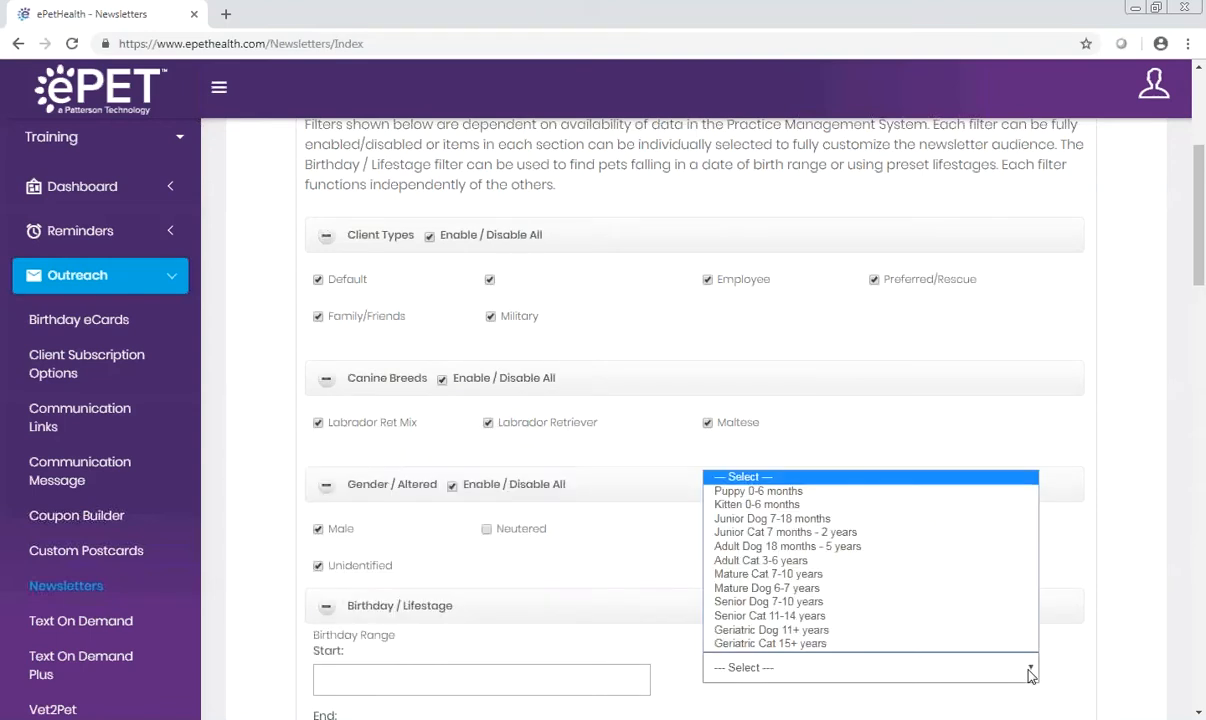
Step: Get the email count for the filtered newsletter audience
{"action": "scroll", "coordinate": [1030, 674], "scroll_direction": "down", "scroll_amount": 3}
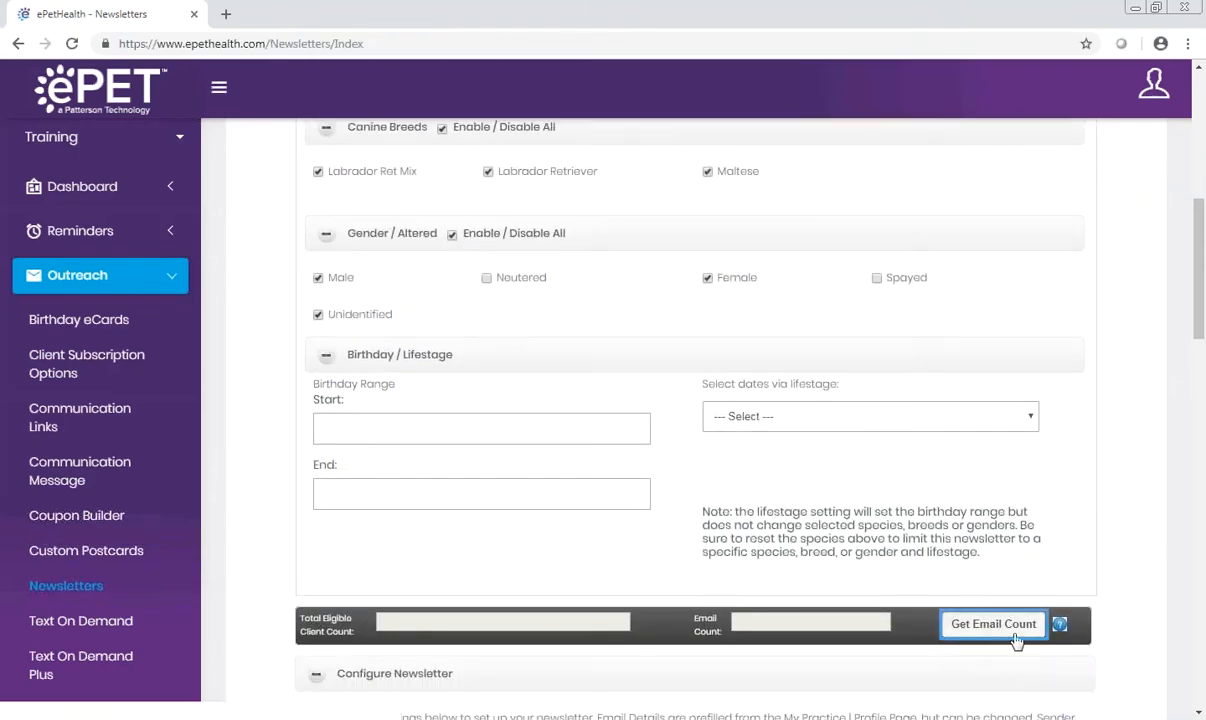
{"action": "left_click", "coordinate": [1020, 637]}
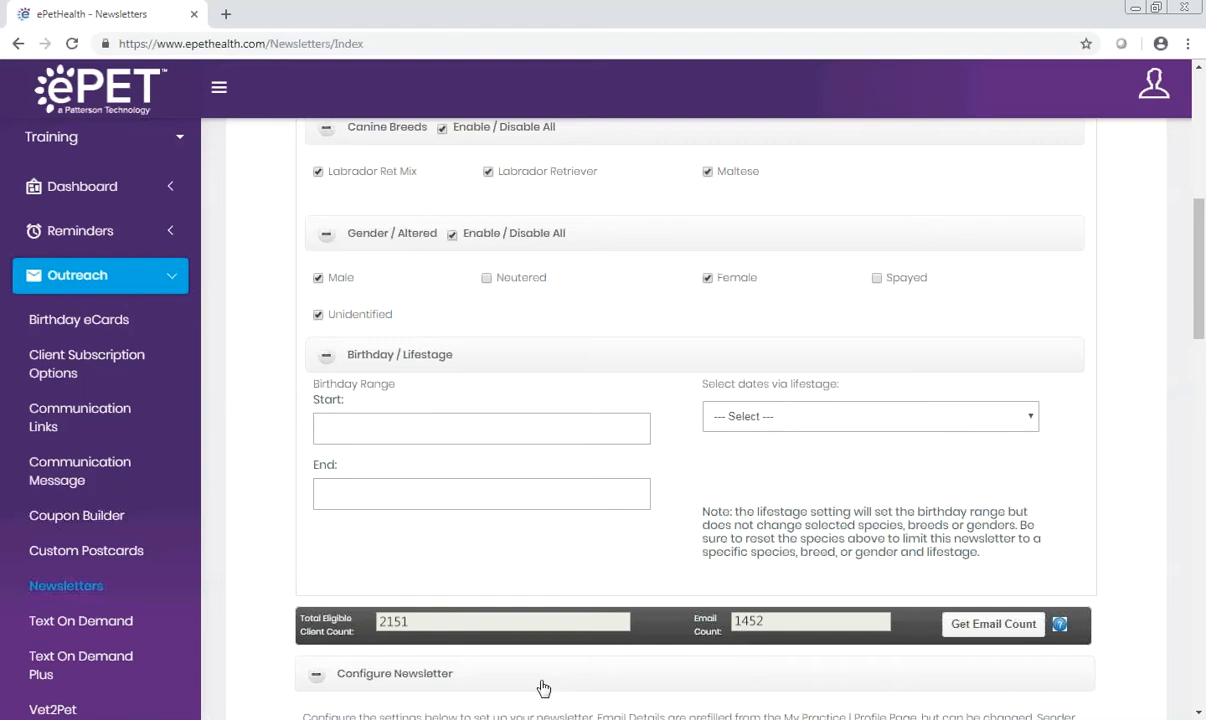
Step: Load the Canine Heartworm template for the newsletter
{"action": "scroll", "coordinate": [405, 695], "scroll_direction": "down", "scroll_amount": 3}
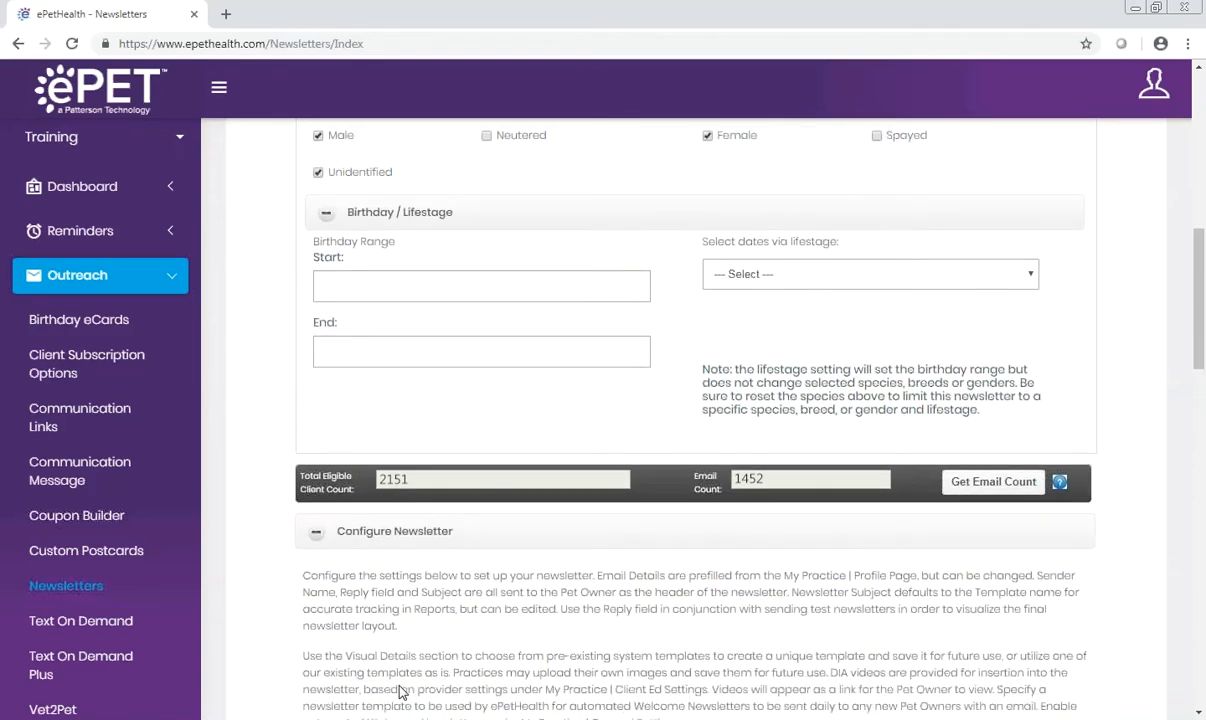
{"action": "scroll", "coordinate": [397, 688], "scroll_direction": "down", "scroll_amount": 1}
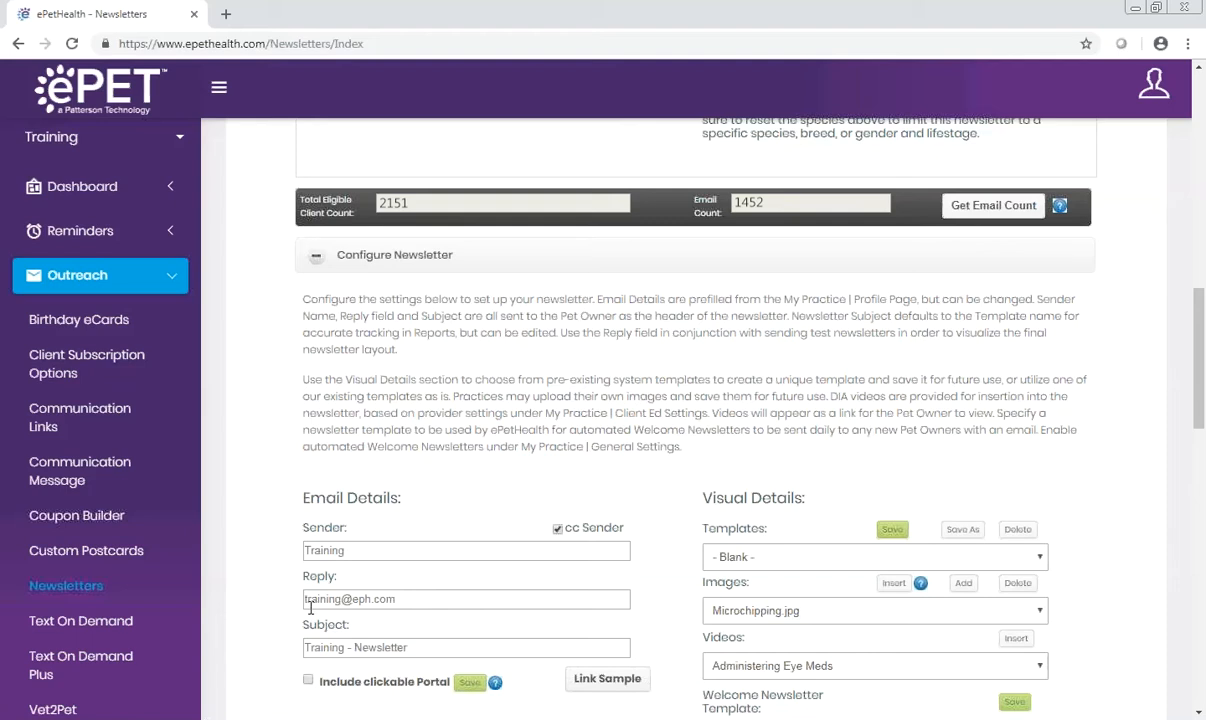
{"action": "left_click_drag", "start_coordinate": [409, 647], "coordinate": [302, 652]}
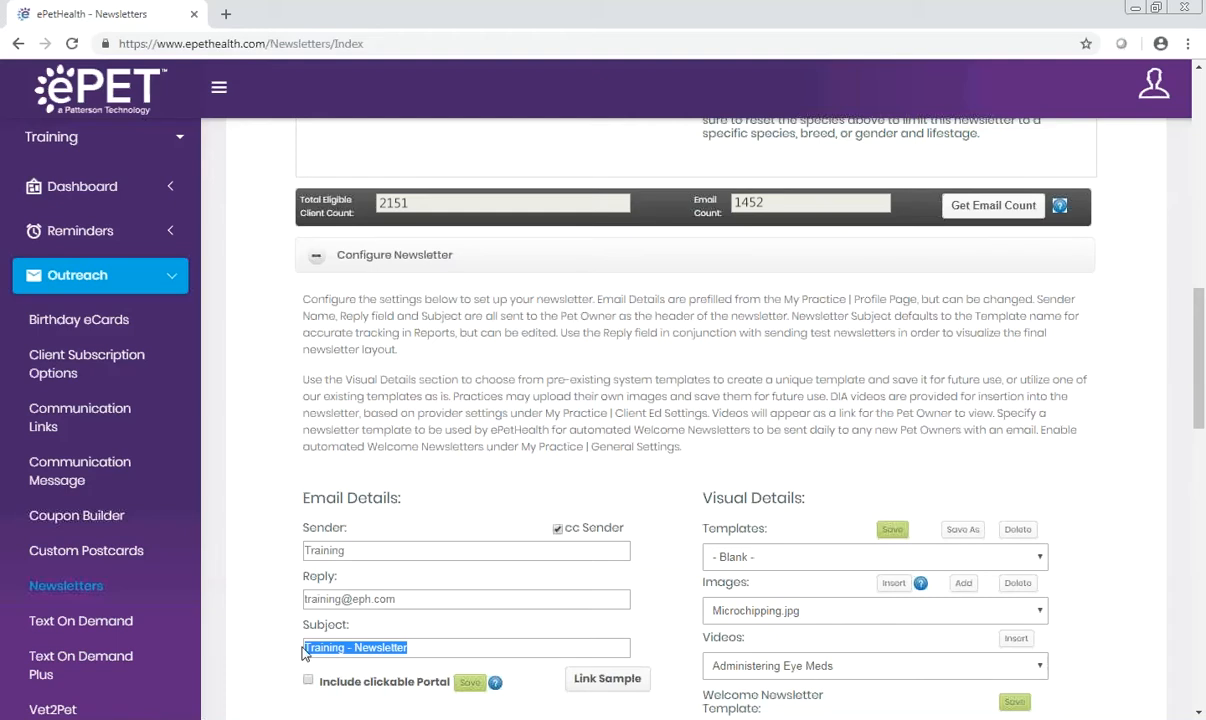
{"action": "left_click", "coordinate": [1040, 557]}
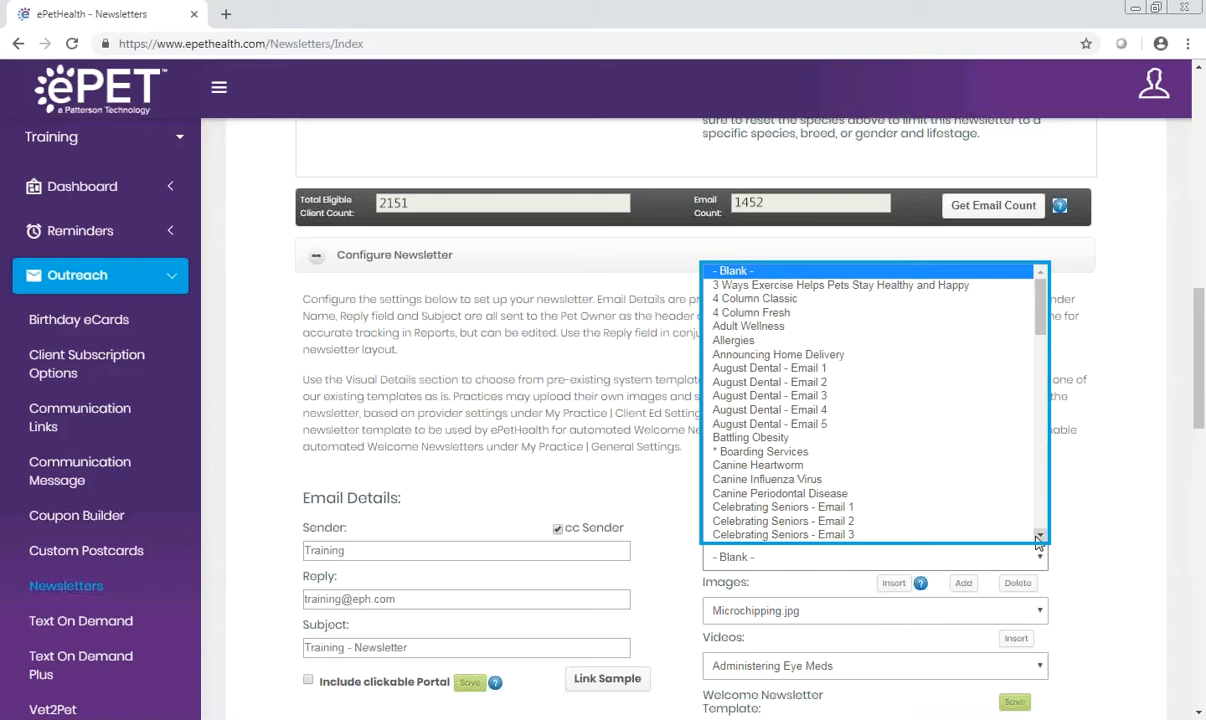
{"action": "left_click", "coordinate": [983, 468]}
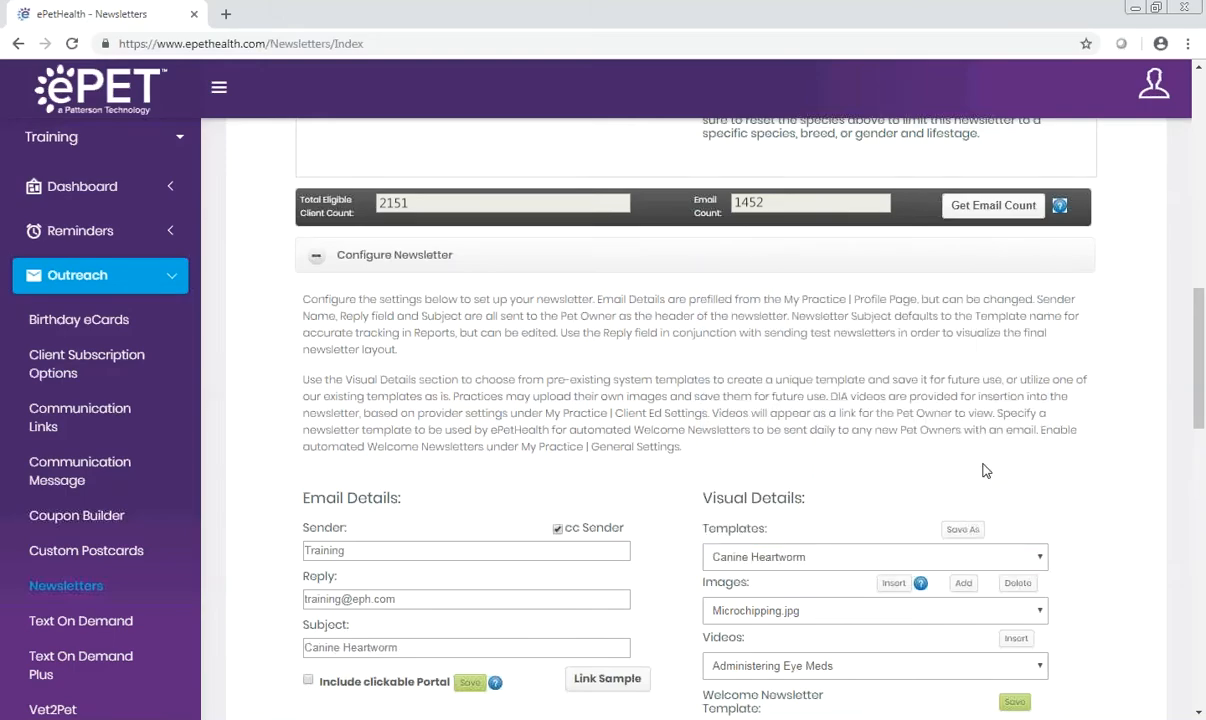
Step: Insert the Canine Heartworm Disease video link between the first two body paragraphs of the newsletter
{"action": "scroll", "coordinate": [985, 470], "scroll_direction": "down", "scroll_amount": 7}
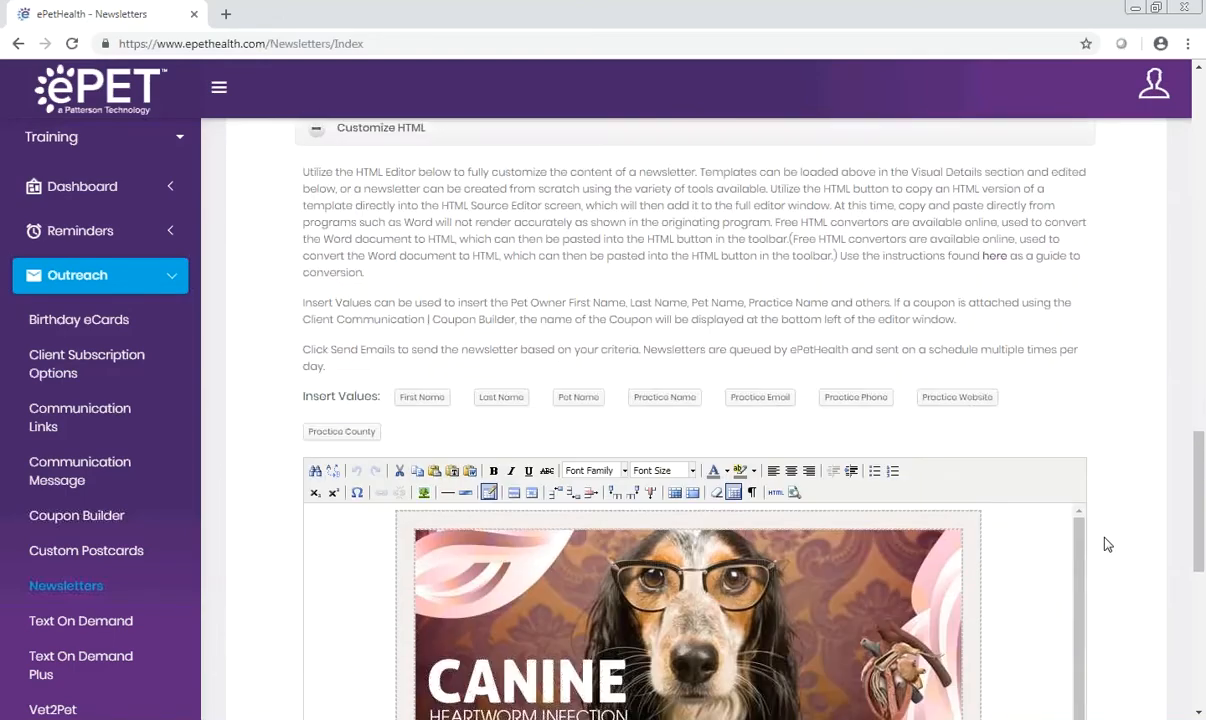
{"action": "scroll", "coordinate": [1108, 548], "scroll_direction": "down", "scroll_amount": 2}
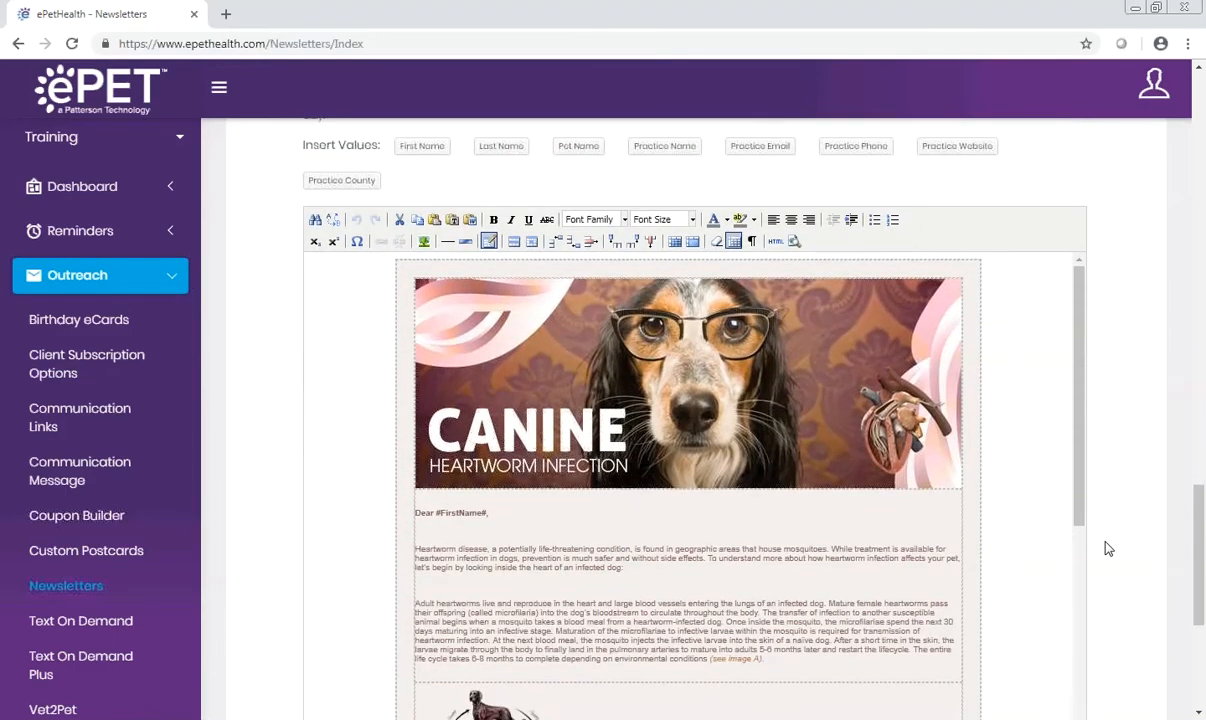
{"action": "left_click", "coordinate": [434, 587]}
{"action": "scroll", "coordinate": [1106, 489], "scroll_direction": "up", "scroll_amount": 5}
{"action": "scroll", "coordinate": [1108, 490], "scroll_direction": "up", "scroll_amount": 1}
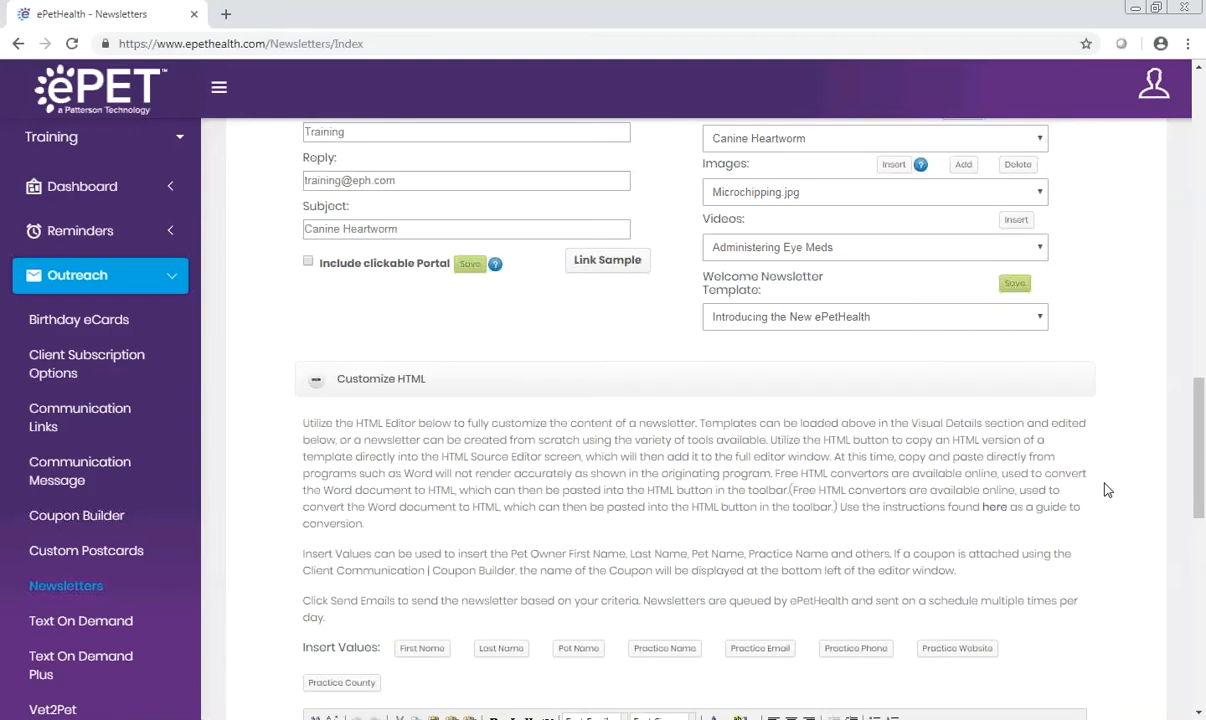
{"action": "left_click", "coordinate": [978, 245]}
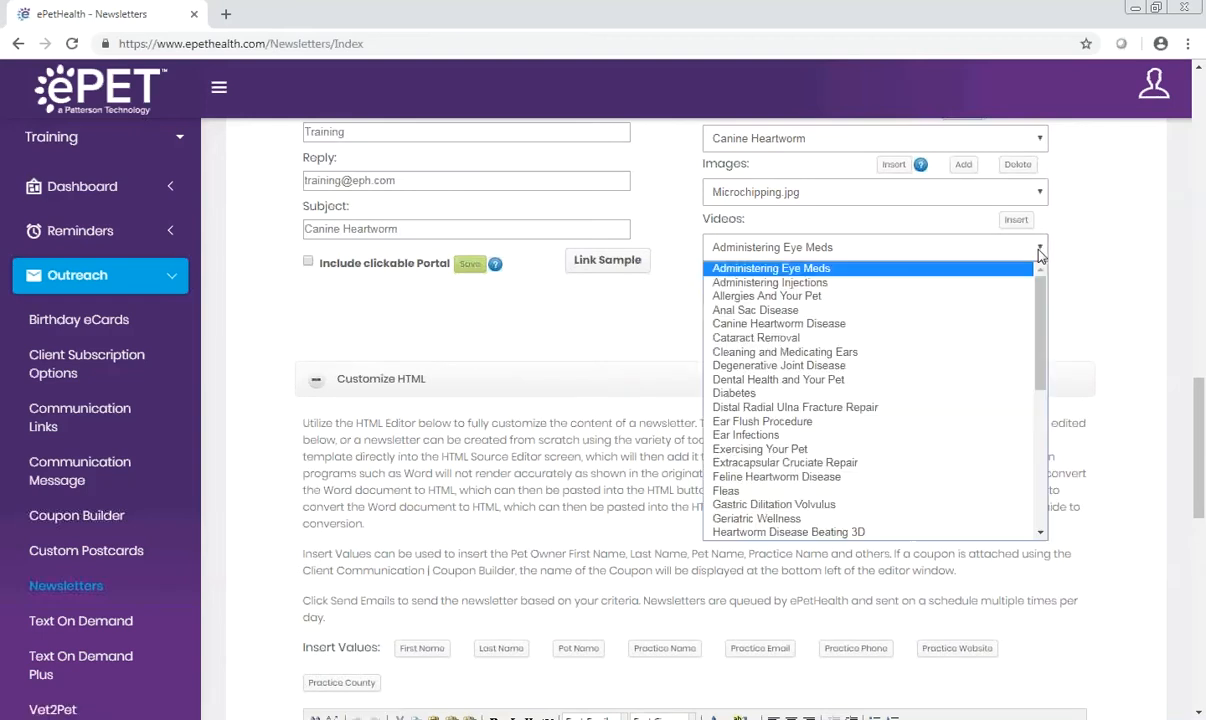
{"action": "left_click", "coordinate": [890, 333]}
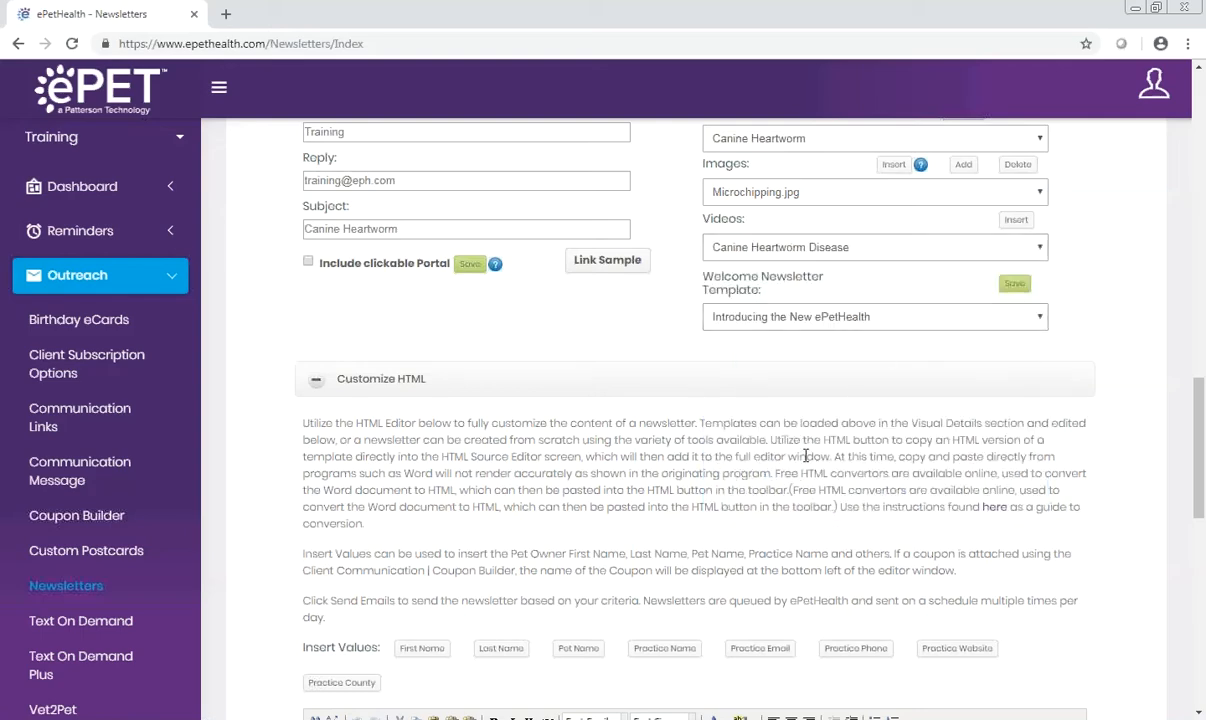
{"action": "scroll", "coordinate": [438, 580], "scroll_direction": "down", "scroll_amount": 3}
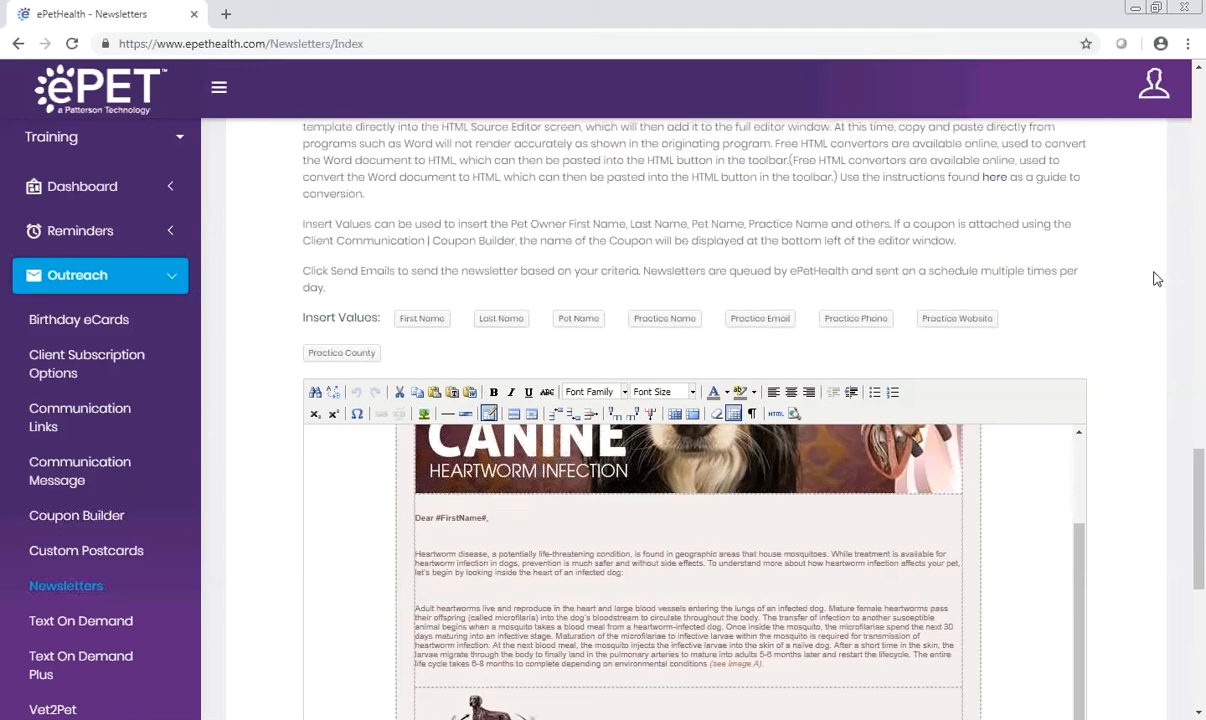
{"action": "scroll", "coordinate": [1090, 268], "scroll_direction": "up", "scroll_amount": 3}
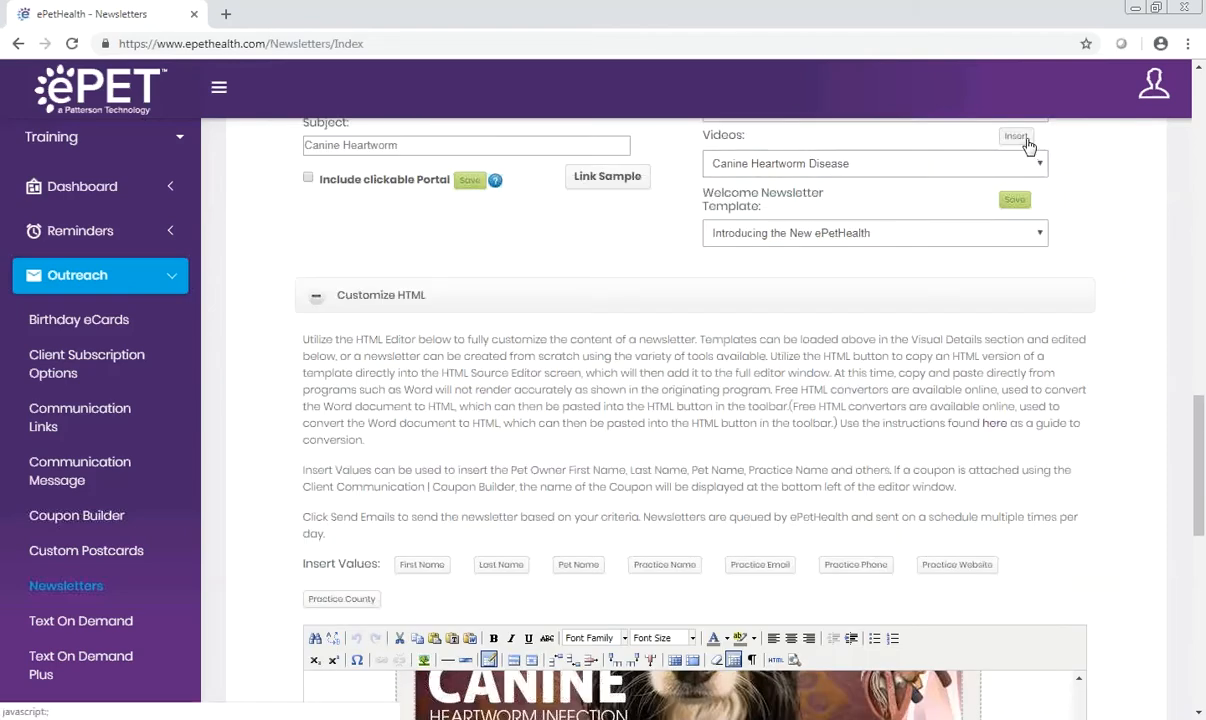
{"action": "scroll", "coordinate": [1117, 353], "scroll_direction": "down", "scroll_amount": 3}
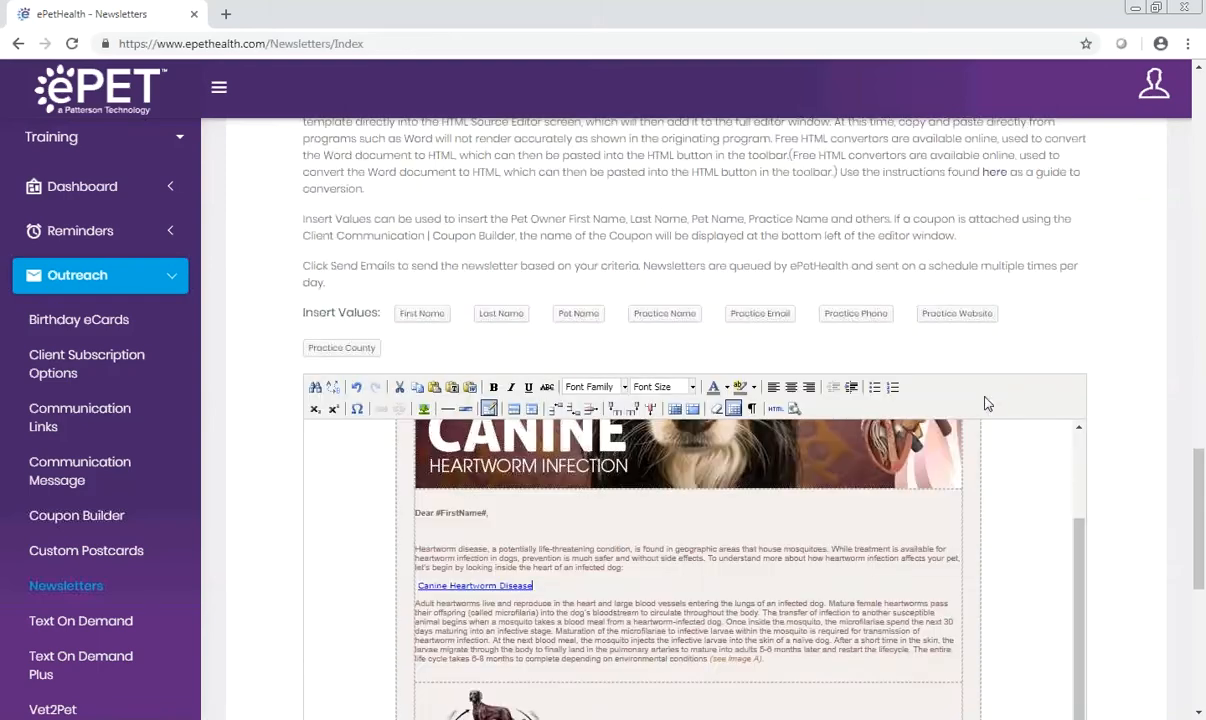
{"action": "left_click", "coordinate": [578, 594]}
Step: Upload the dog-and-kitten picture named Image from the Pictures library to the newsletter images
{"action": "scroll", "coordinate": [1108, 392], "scroll_direction": "up", "scroll_amount": 3}
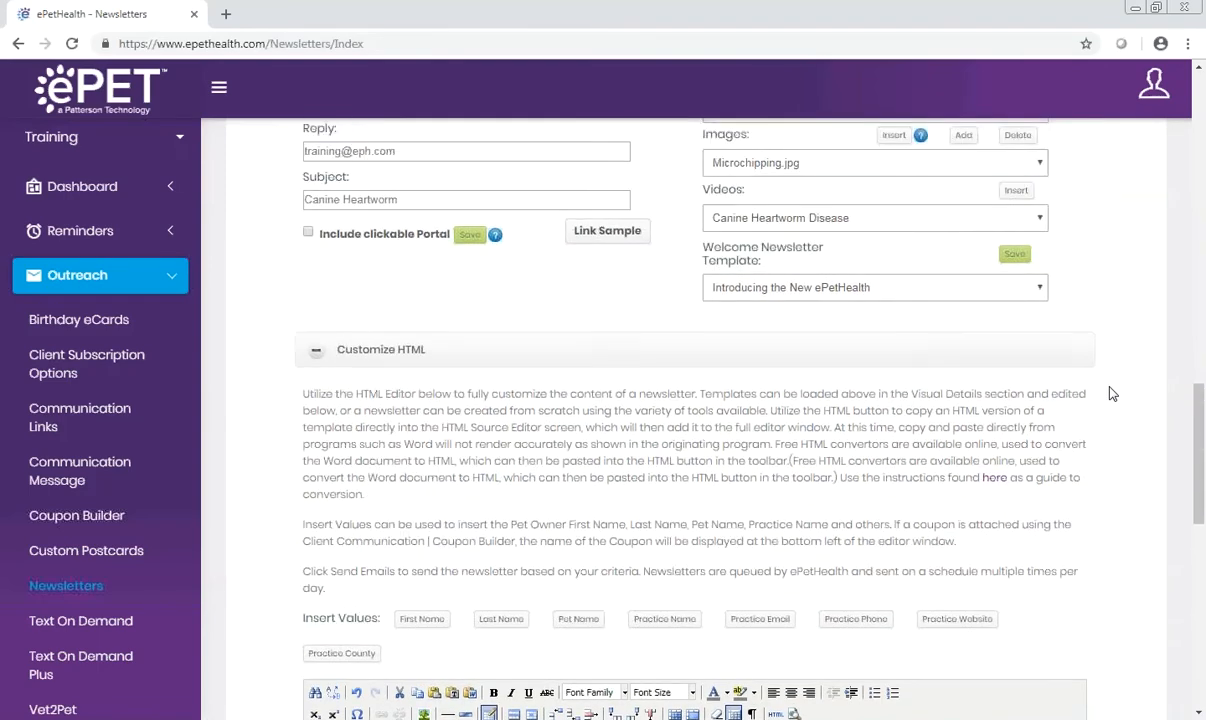
{"action": "scroll", "coordinate": [1110, 393], "scroll_direction": "up", "scroll_amount": 1}
{"action": "left_click", "coordinate": [1042, 275]}
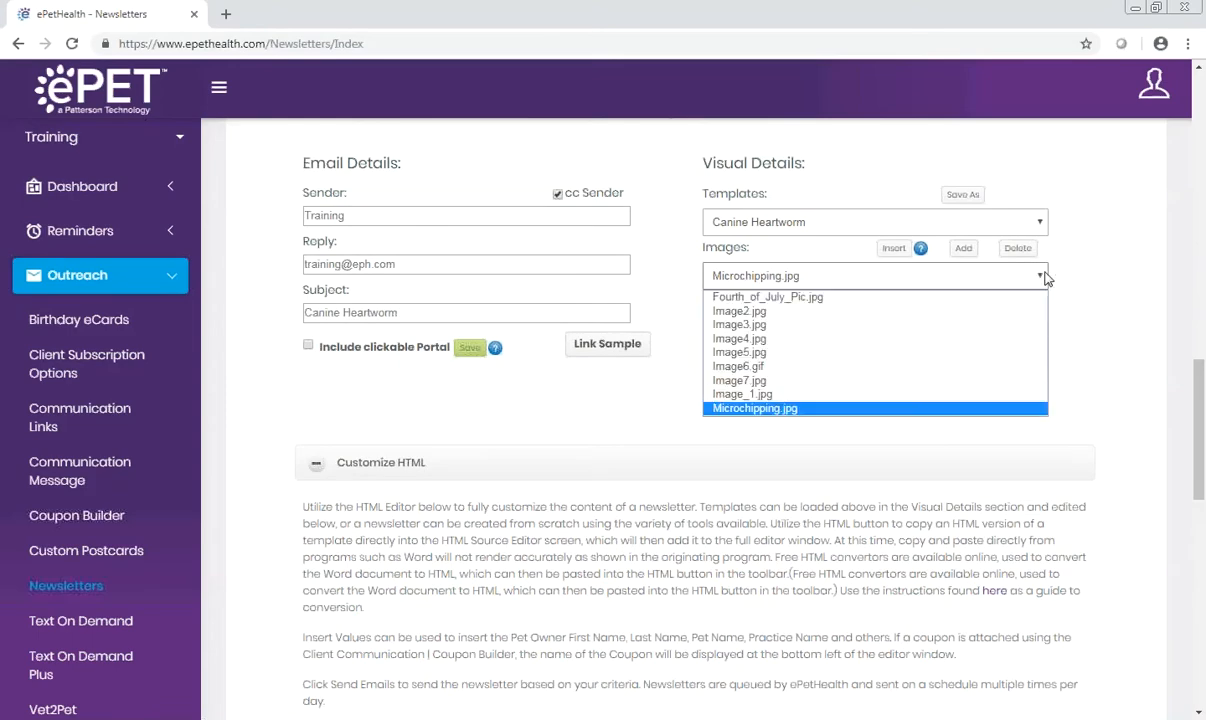
{"action": "left_click", "coordinate": [962, 248]}
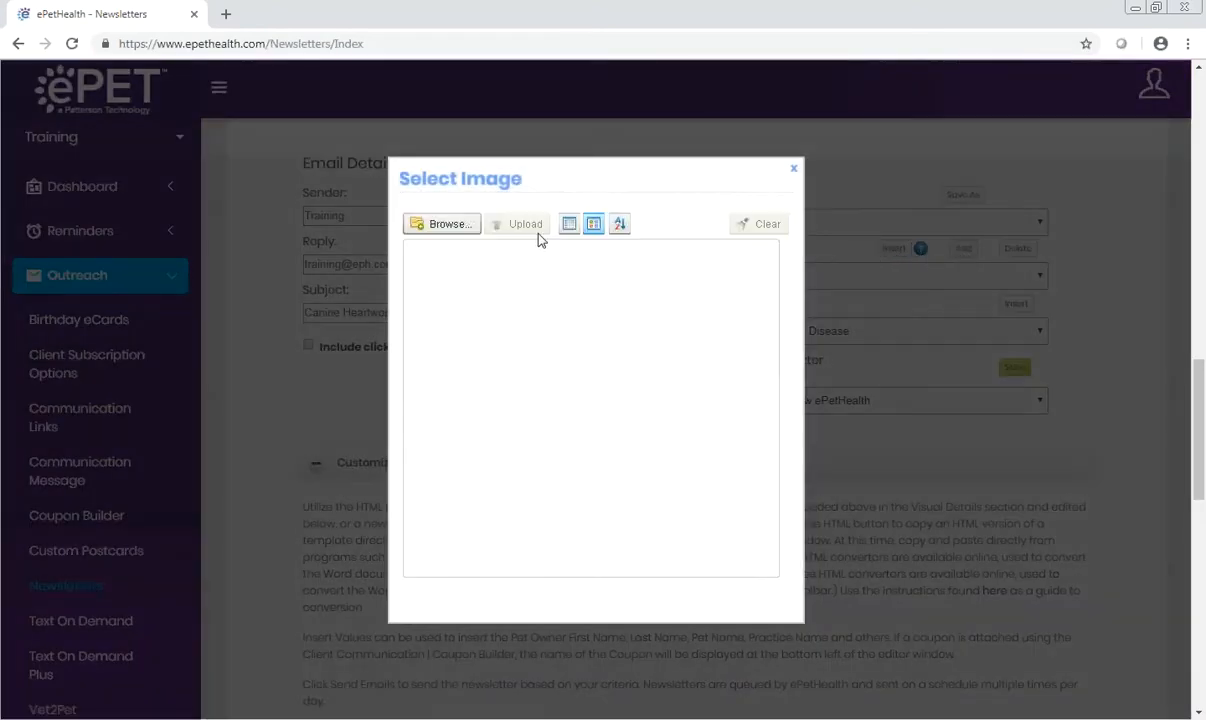
{"action": "left_click", "coordinate": [461, 231]}
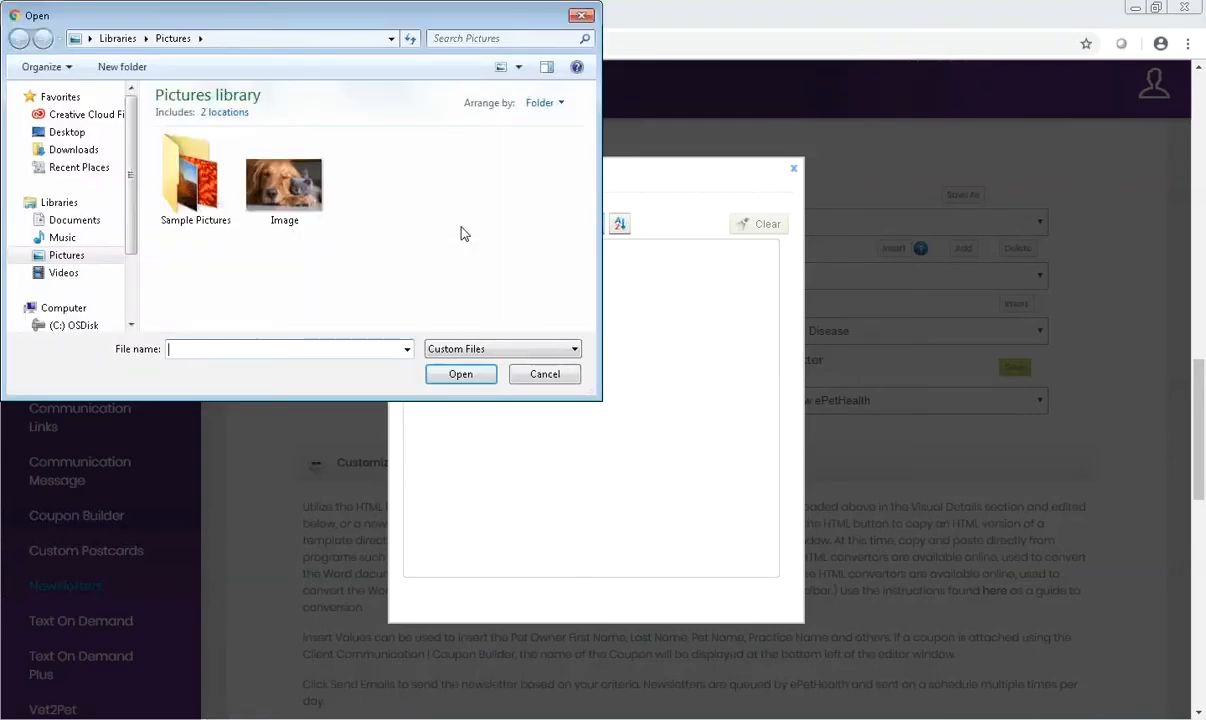
{"action": "double_click", "coordinate": [300, 190]}
{"action": "mouse_move", "coordinate": [492, 388]}
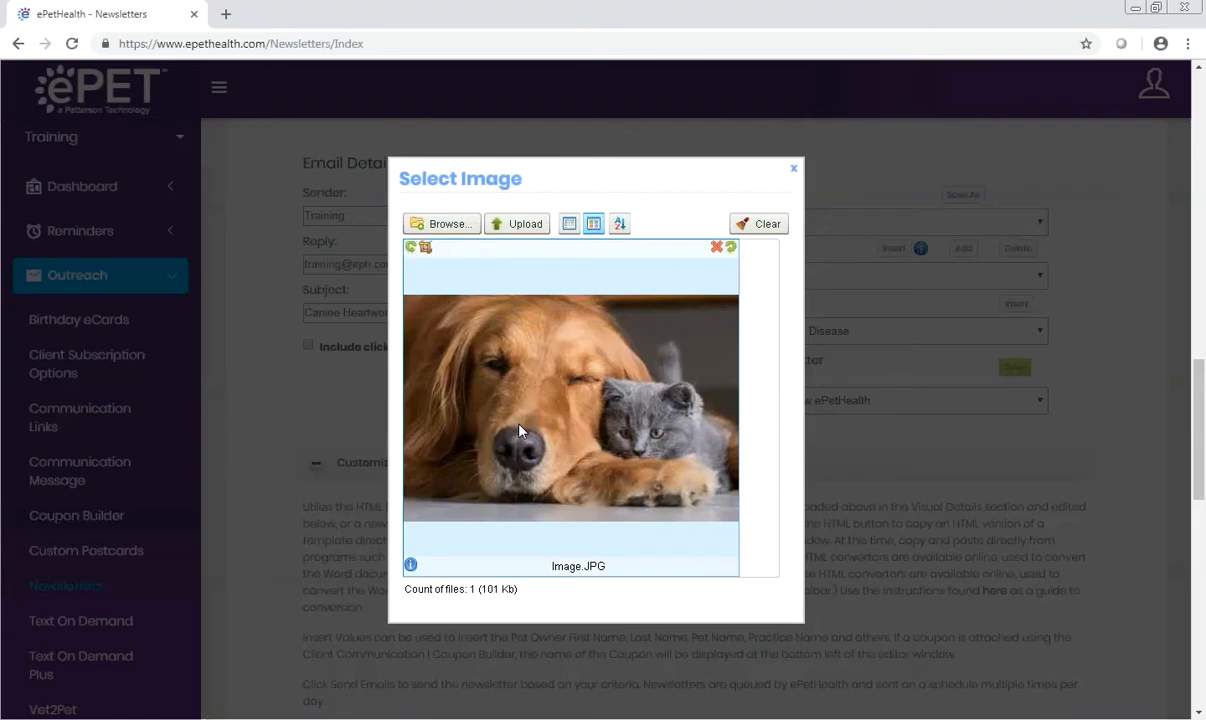
{"action": "left_click", "coordinate": [531, 227]}
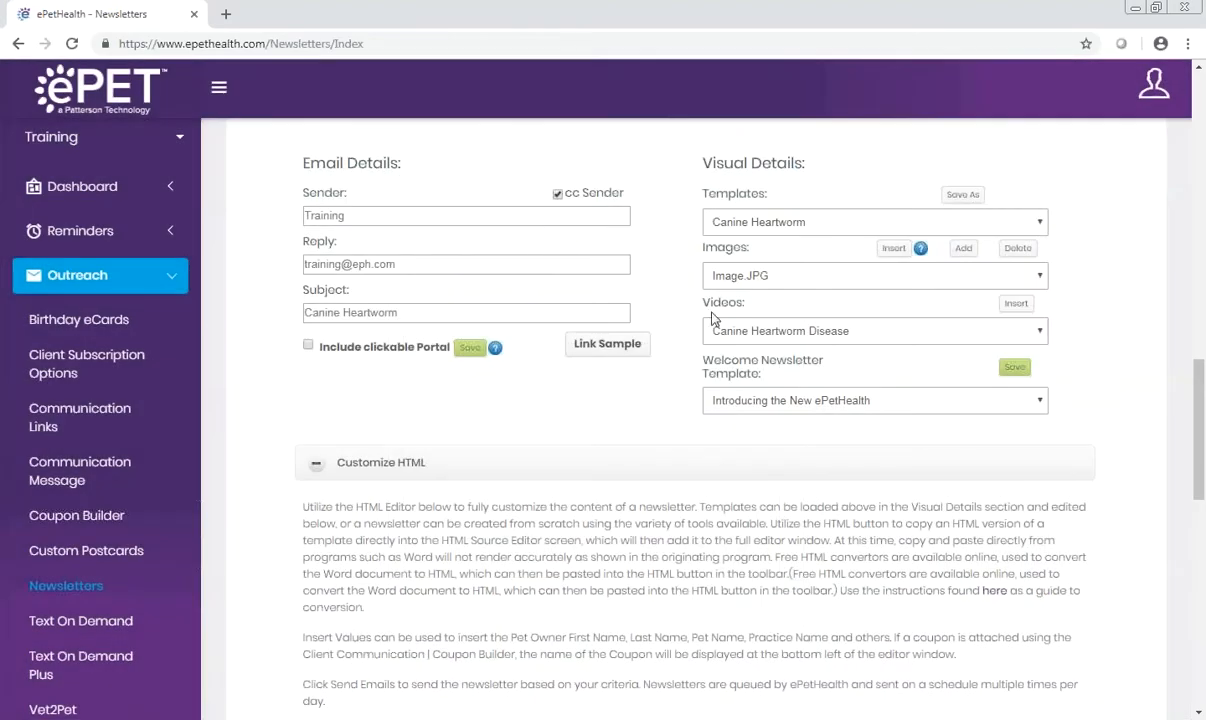
Step: Insert the uploaded Image.JPG below the second body paragraph of the newsletter, above the heartworm life-cycle picture
{"action": "scroll", "coordinate": [708, 382], "scroll_direction": "down", "scroll_amount": 3}
{"action": "scroll", "coordinate": [708, 382], "scroll_direction": "down", "scroll_amount": 4}
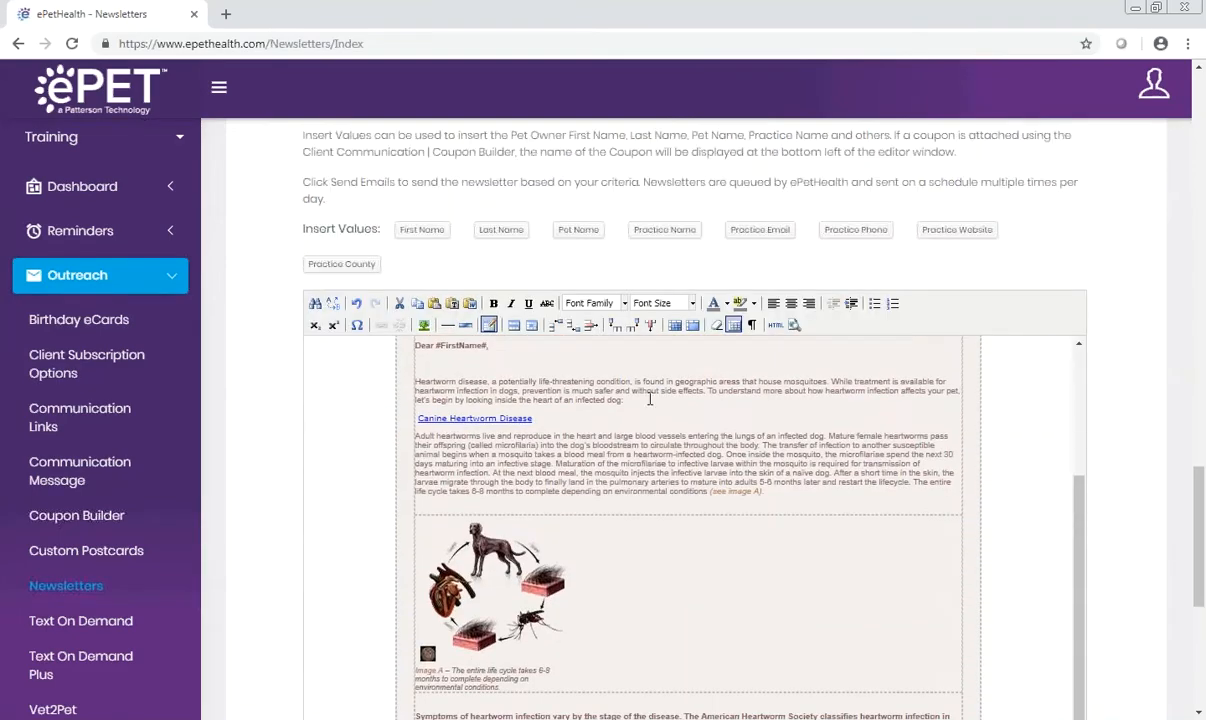
{"action": "left_click", "coordinate": [440, 504]}
{"action": "scroll", "coordinate": [476, 502], "scroll_direction": "up", "scroll_amount": 3}
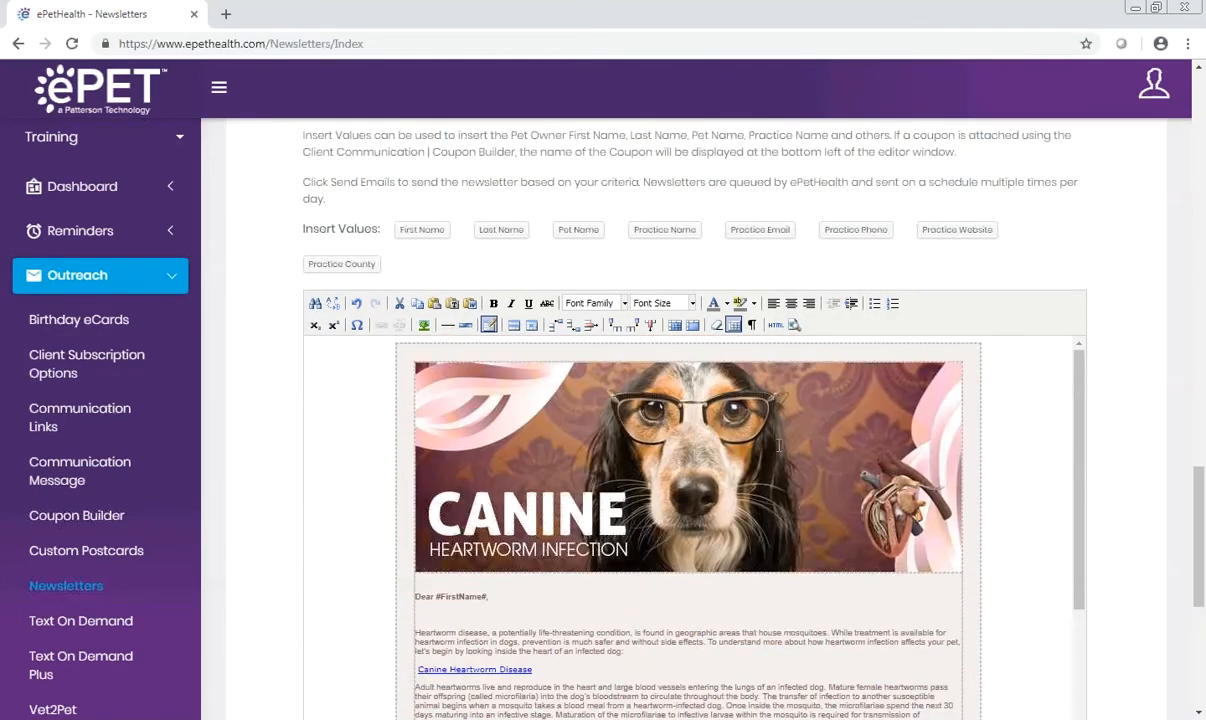
{"action": "scroll", "coordinate": [1040, 259], "scroll_direction": "up", "scroll_amount": 4}
{"action": "scroll", "coordinate": [1040, 259], "scroll_direction": "up", "scroll_amount": 1}
{"action": "left_click", "coordinate": [865, 191]}
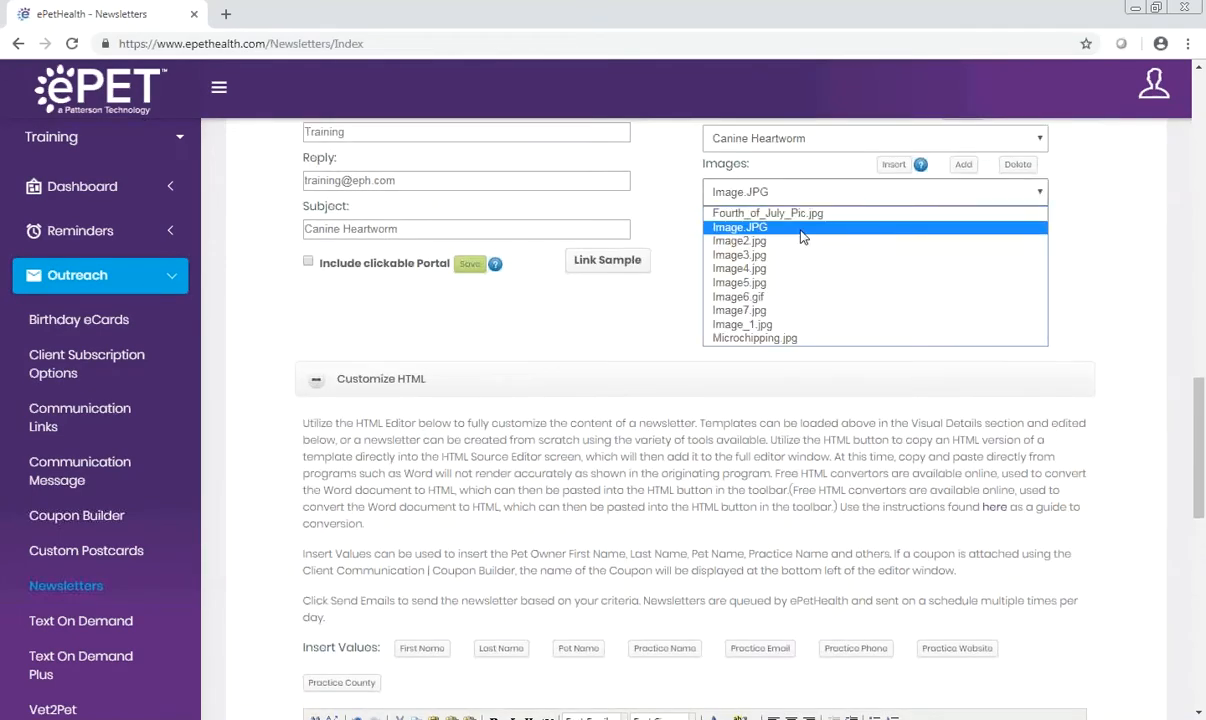
{"action": "left_click", "coordinate": [861, 225]}
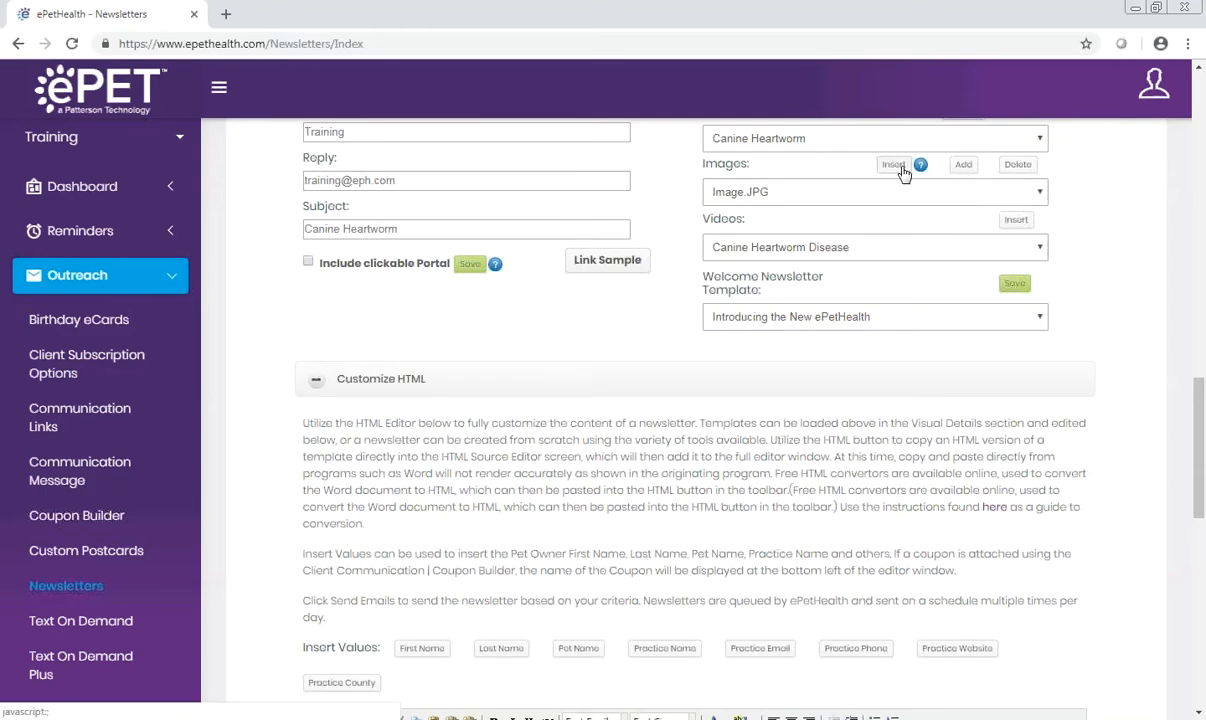
{"action": "scroll", "coordinate": [1070, 517], "scroll_direction": "down", "scroll_amount": 7}
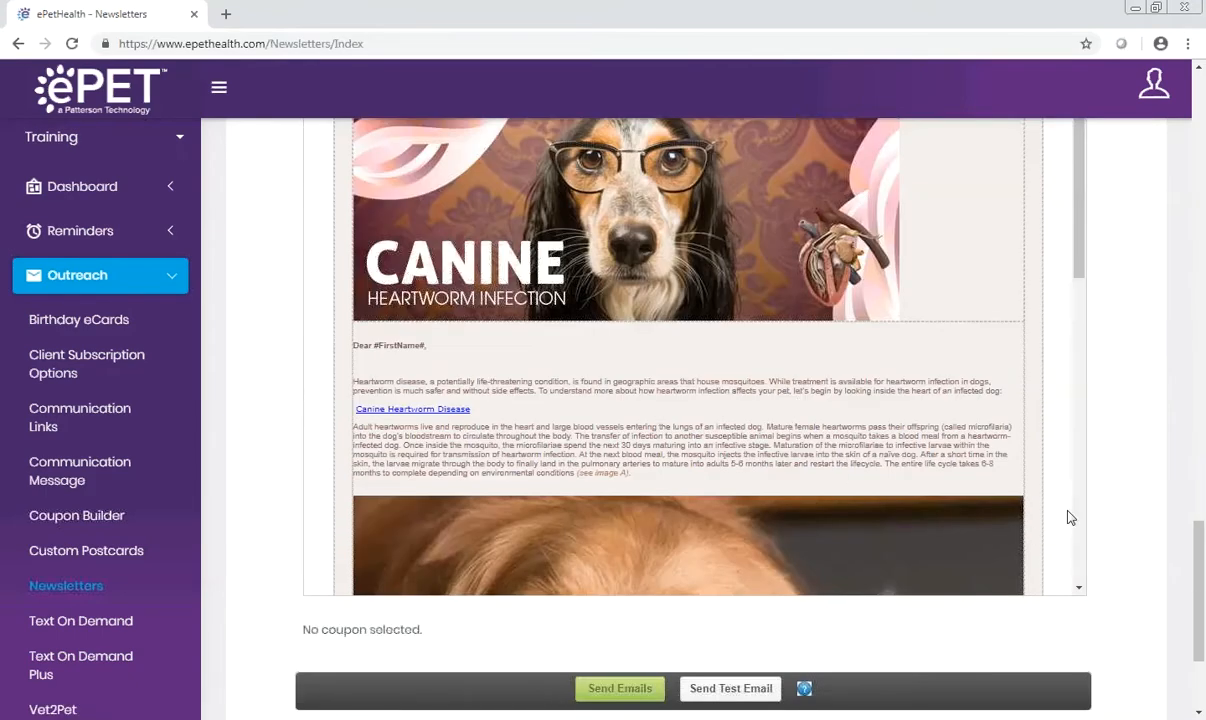
{"action": "scroll", "coordinate": [1007, 419], "scroll_direction": "down", "scroll_amount": 3}
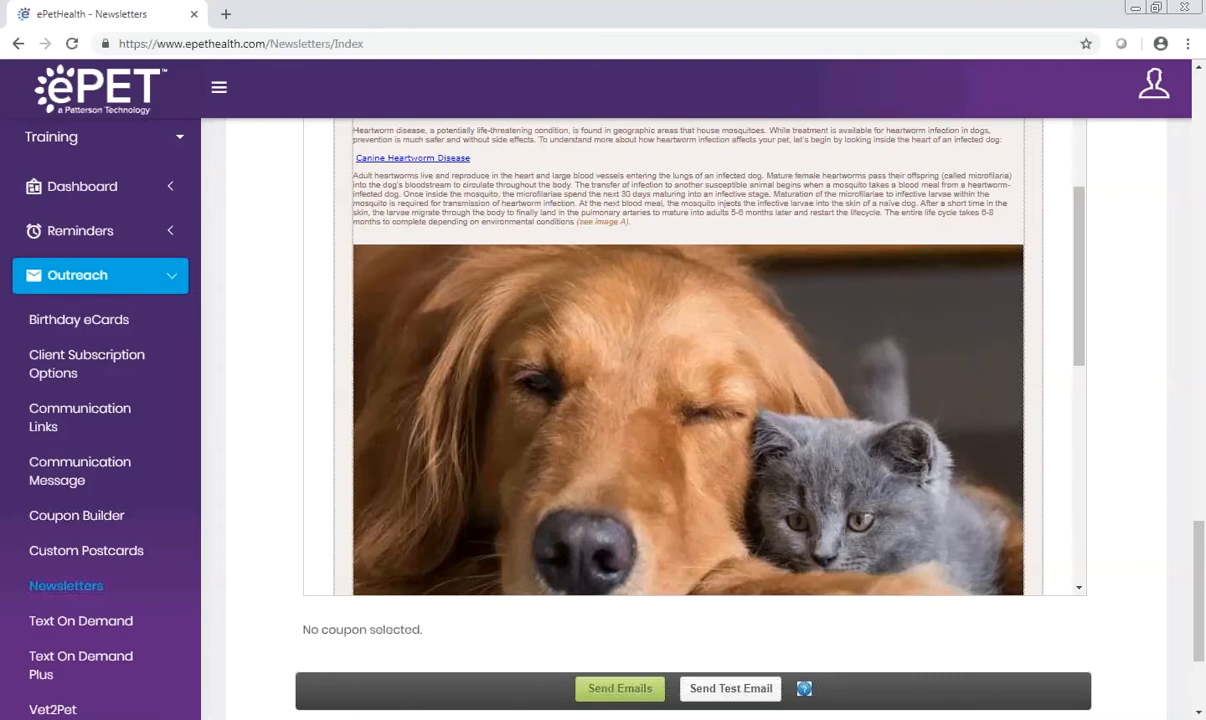
Step: Replace the first body paragraph above the Canine Heartworm Disease link with the text "Canine:"
{"action": "scroll", "coordinate": [766, 390], "scroll_direction": "up", "scroll_amount": 2}
{"action": "left_click_drag", "start_coordinate": [1001, 307], "coordinate": [361, 291]}
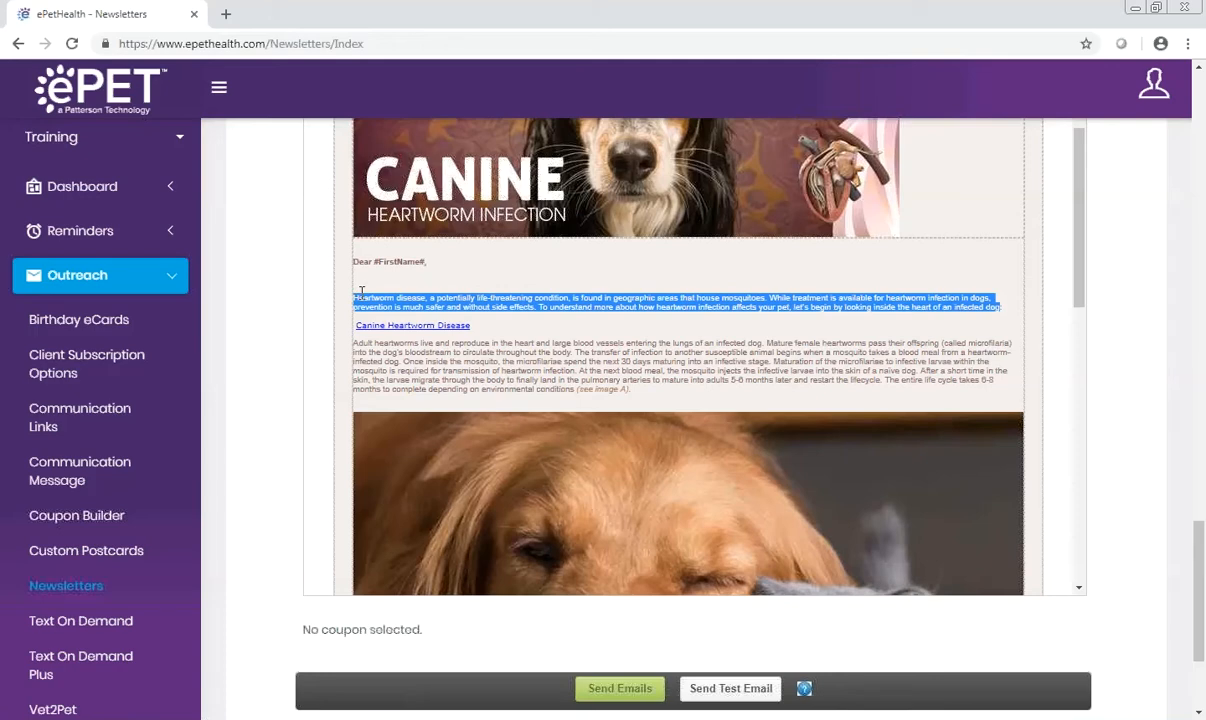
{"action": "type", "text": "e:"}
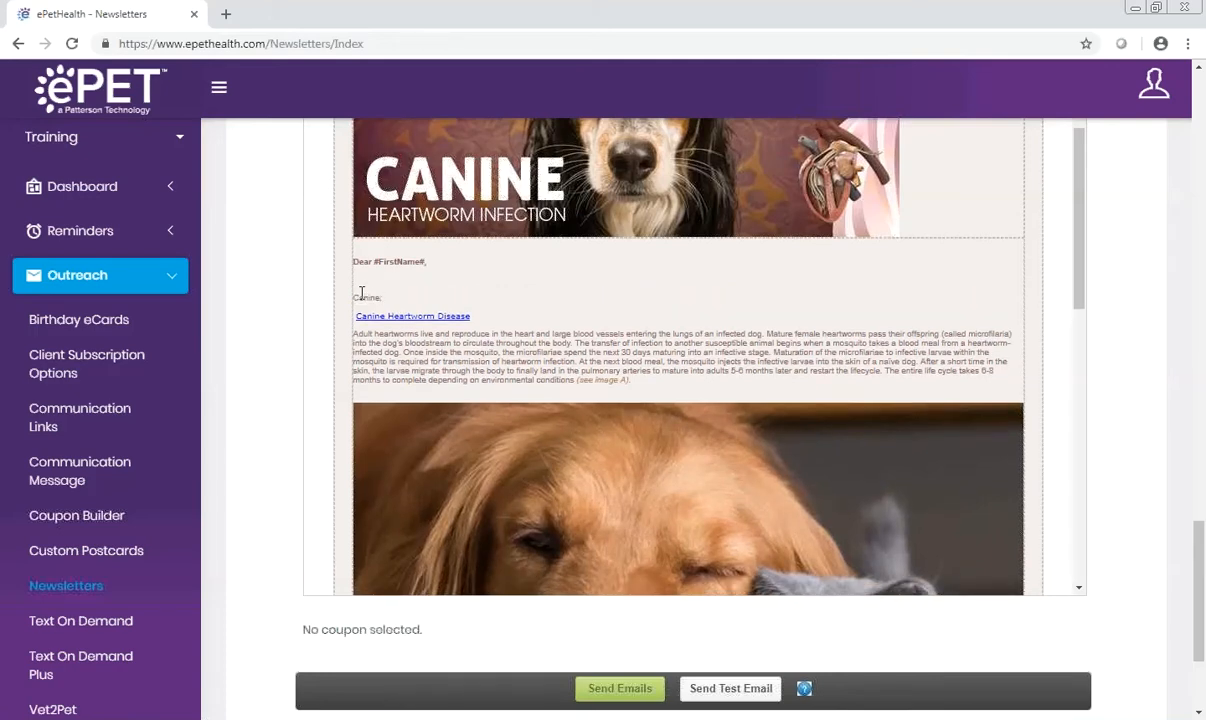
Step: Load the Introducing ePetHealth and Home Delivery template, discarding the unsaved newsletter edits
{"action": "scroll", "coordinate": [361, 292], "scroll_direction": "up", "scroll_amount": 7}
{"action": "left_click", "coordinate": [982, 221]}
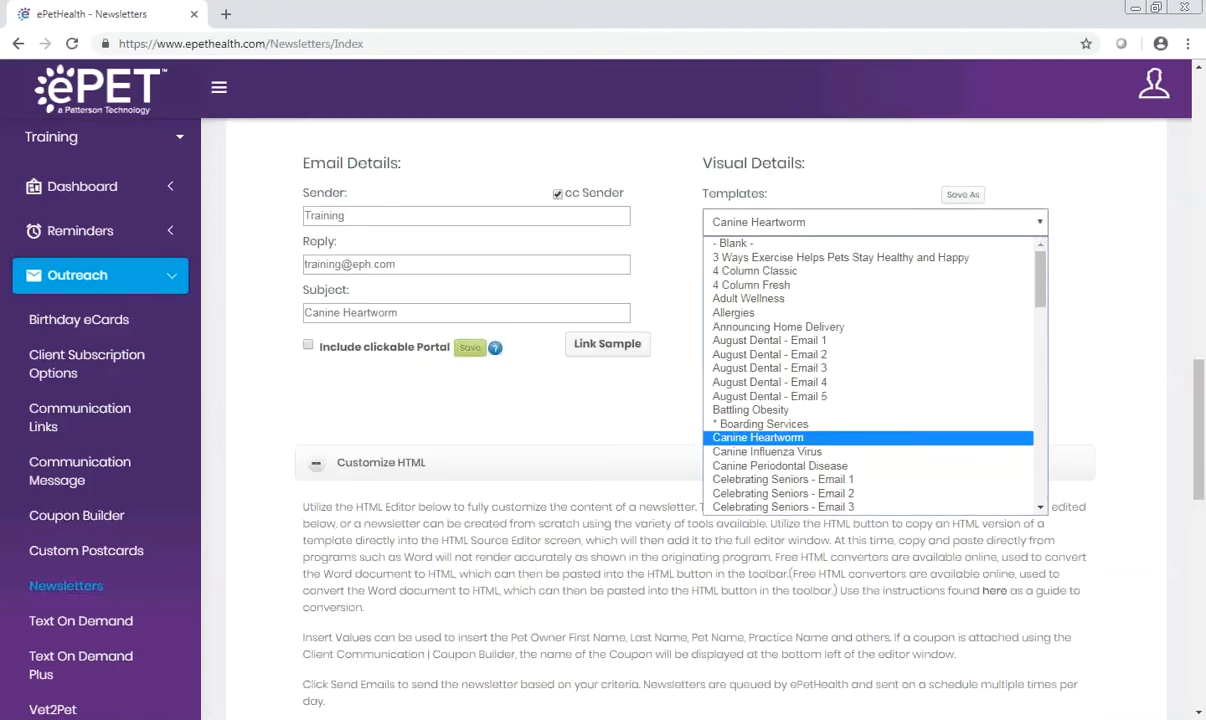
{"action": "scroll", "coordinate": [1040, 287], "scroll_direction": "down", "scroll_amount": 2}
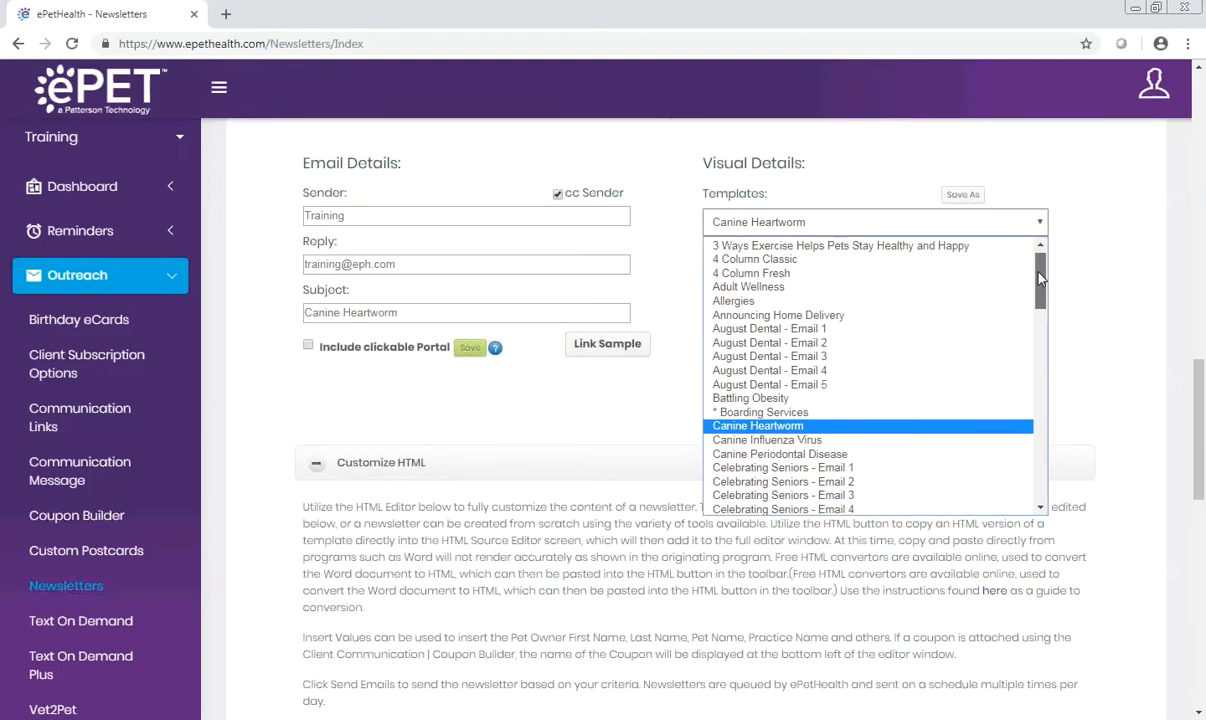
{"action": "left_click_drag", "start_coordinate": [1040, 287], "coordinate": [1037, 350]}
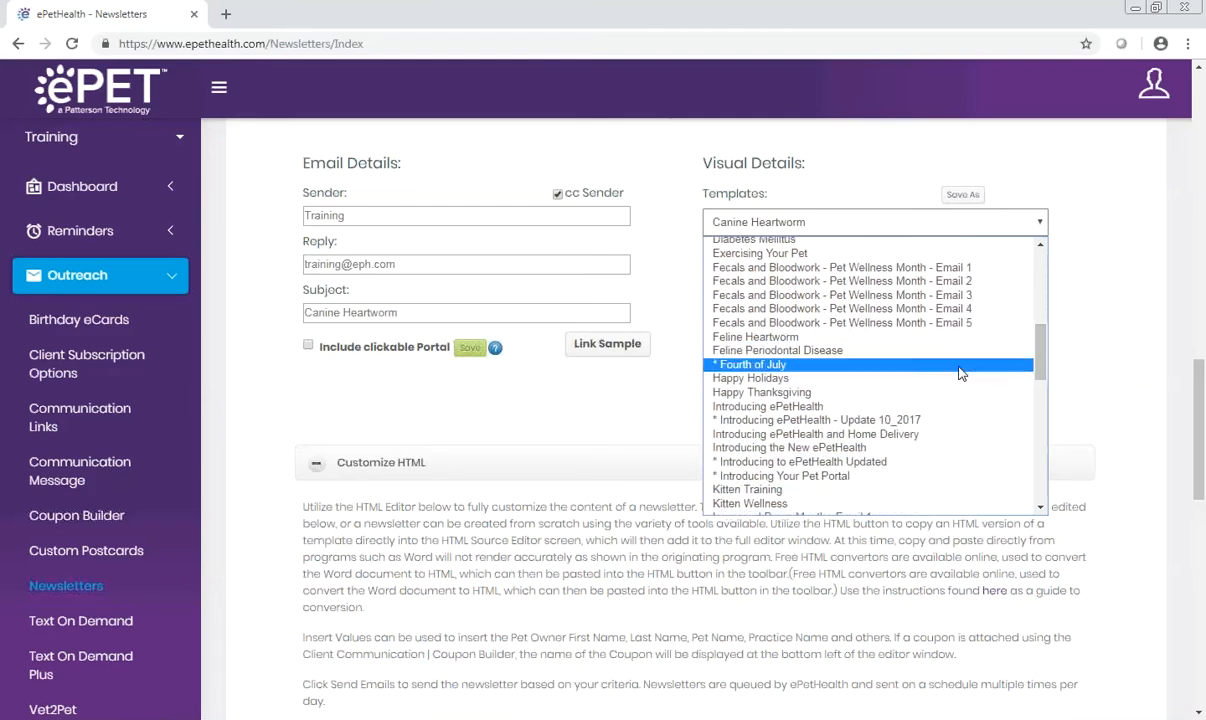
{"action": "left_click", "coordinate": [896, 436]}
{"action": "left_click", "coordinate": [570, 372]}
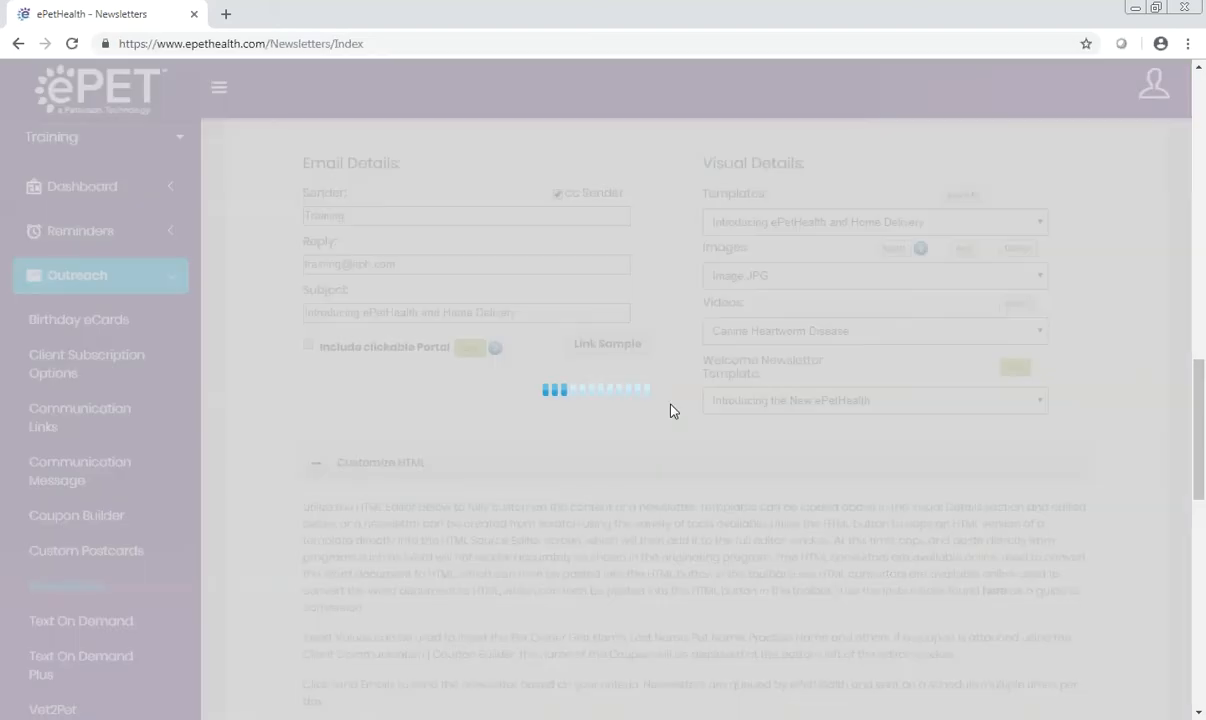
{"action": "scroll", "coordinate": [1040, 500], "scroll_direction": "down", "scroll_amount": 6}
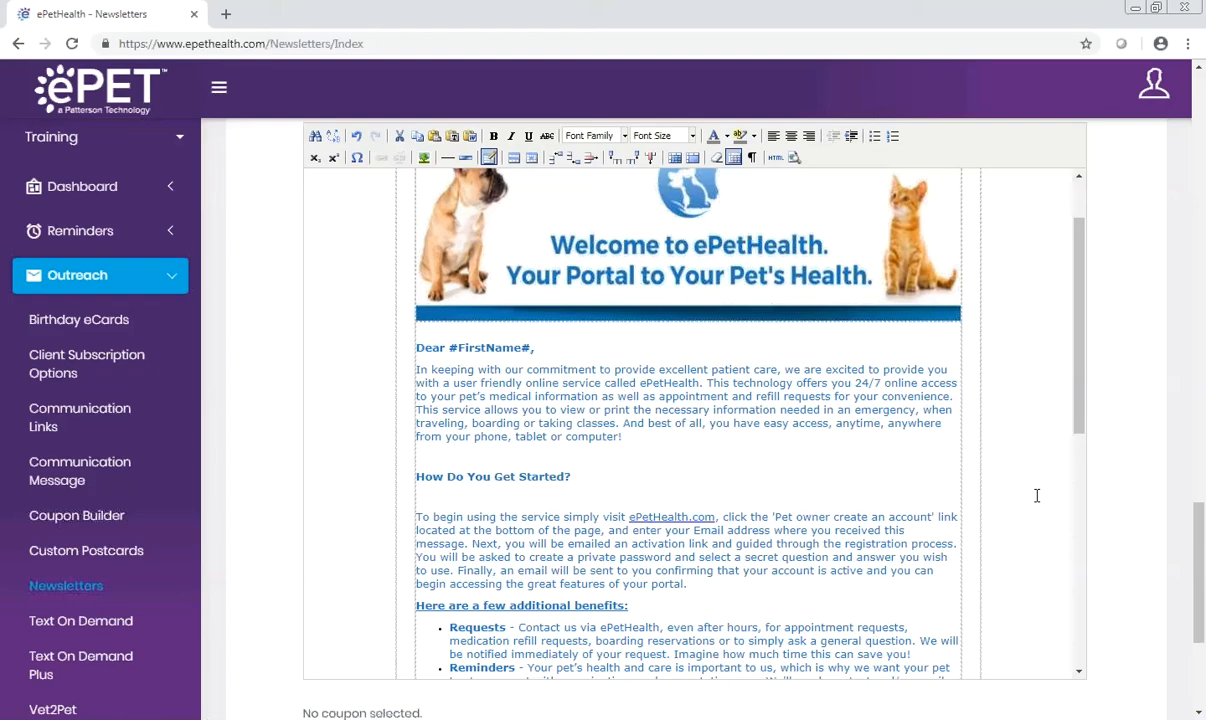
Step: Save the current newsletter as a new template named "ABC- Welcome"
{"action": "scroll", "coordinate": [1023, 197], "scroll_direction": "up", "scroll_amount": 8}
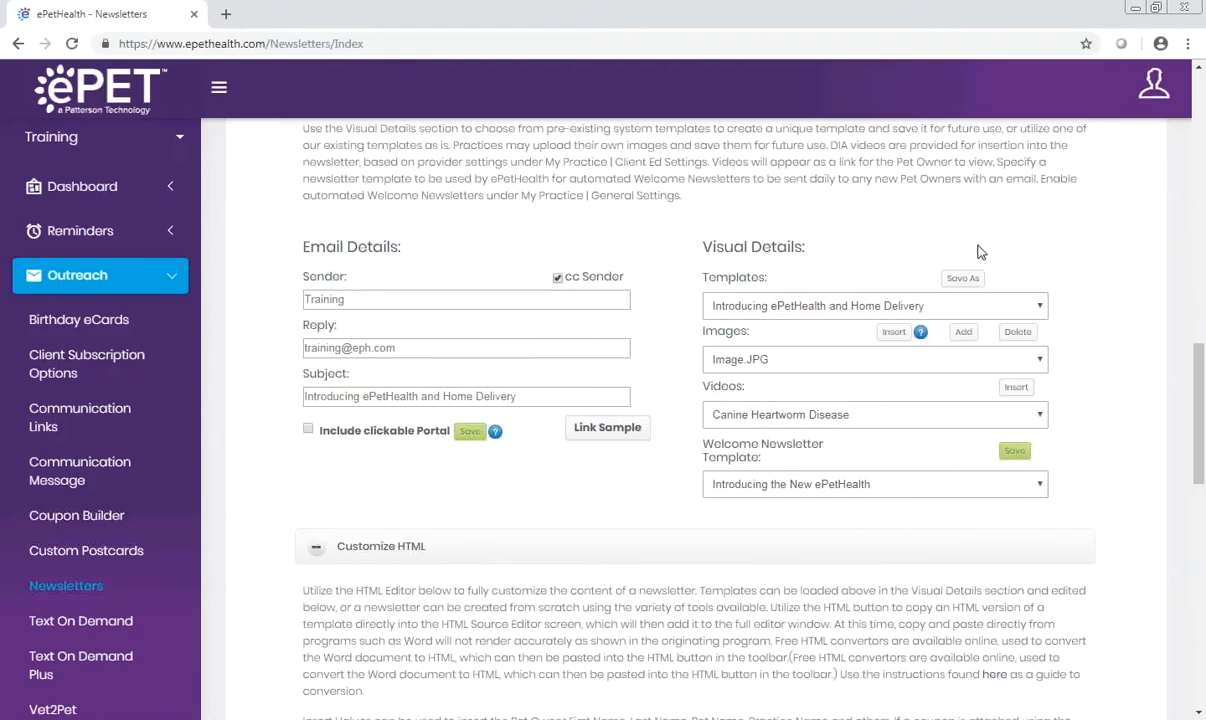
{"action": "left_click", "coordinate": [962, 280]}
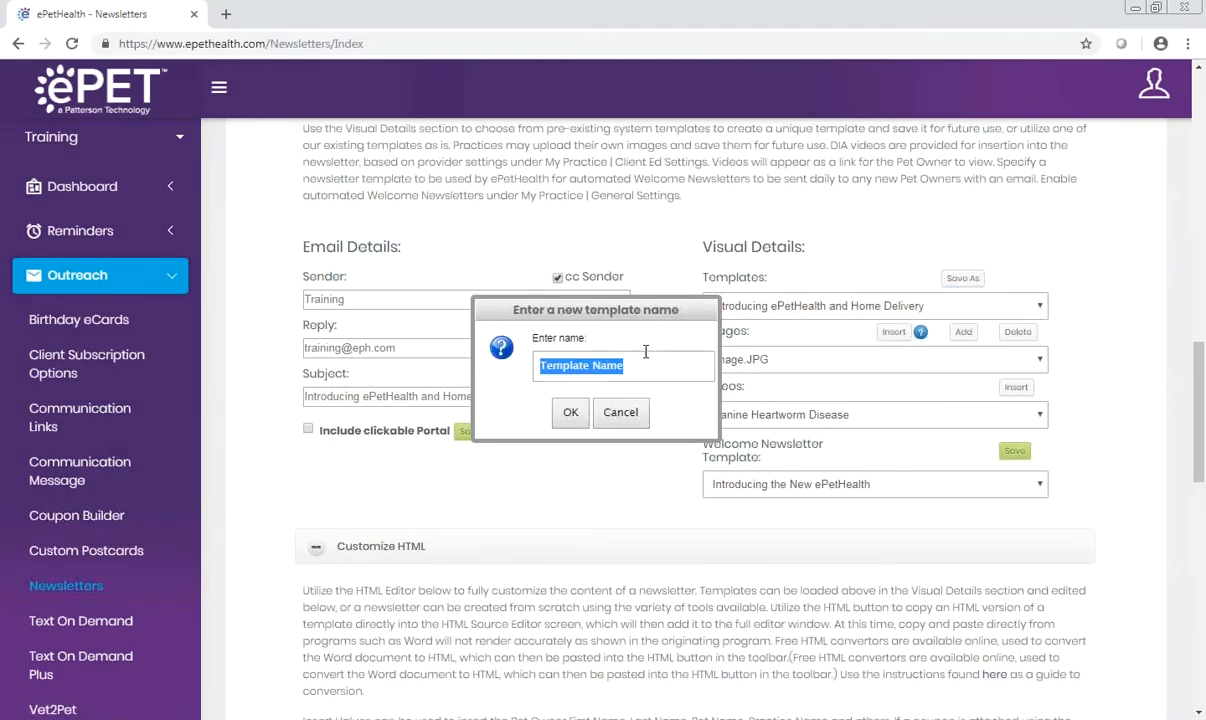
{"action": "type", "text": "ABC"}
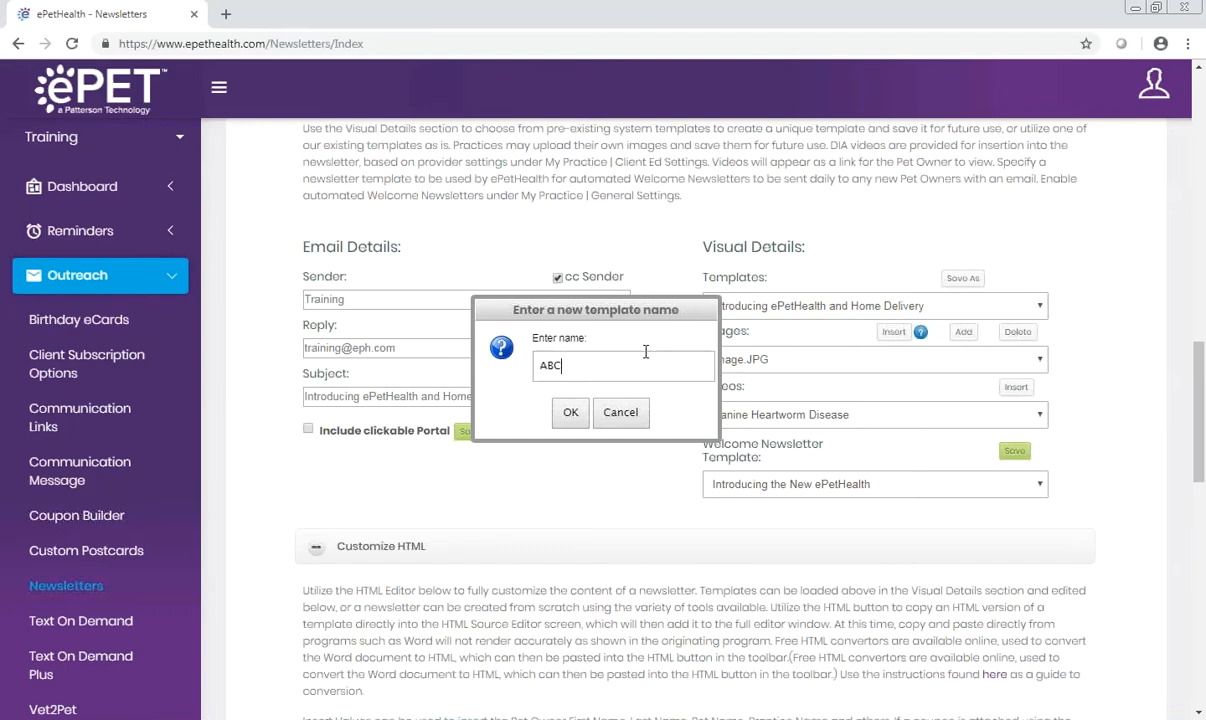
{"action": "type", "text": "- Welcome"}
{"action": "left_click", "coordinate": [583, 414]}
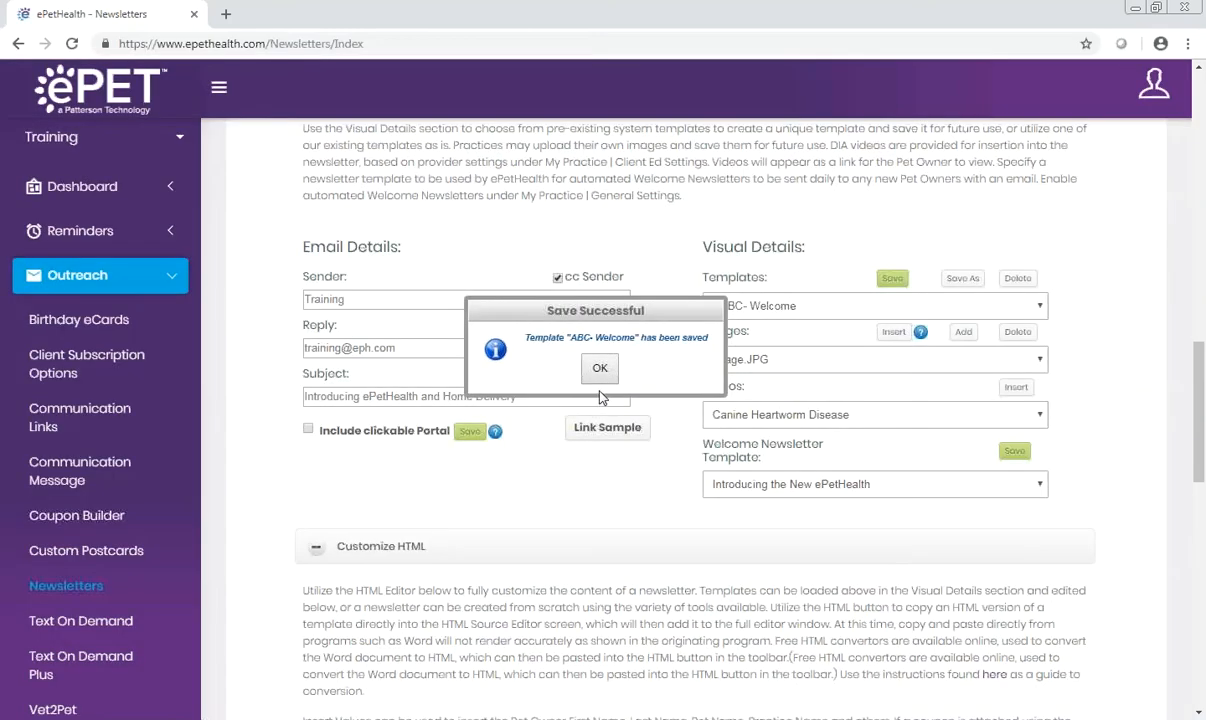
{"action": "left_click", "coordinate": [597, 369]}
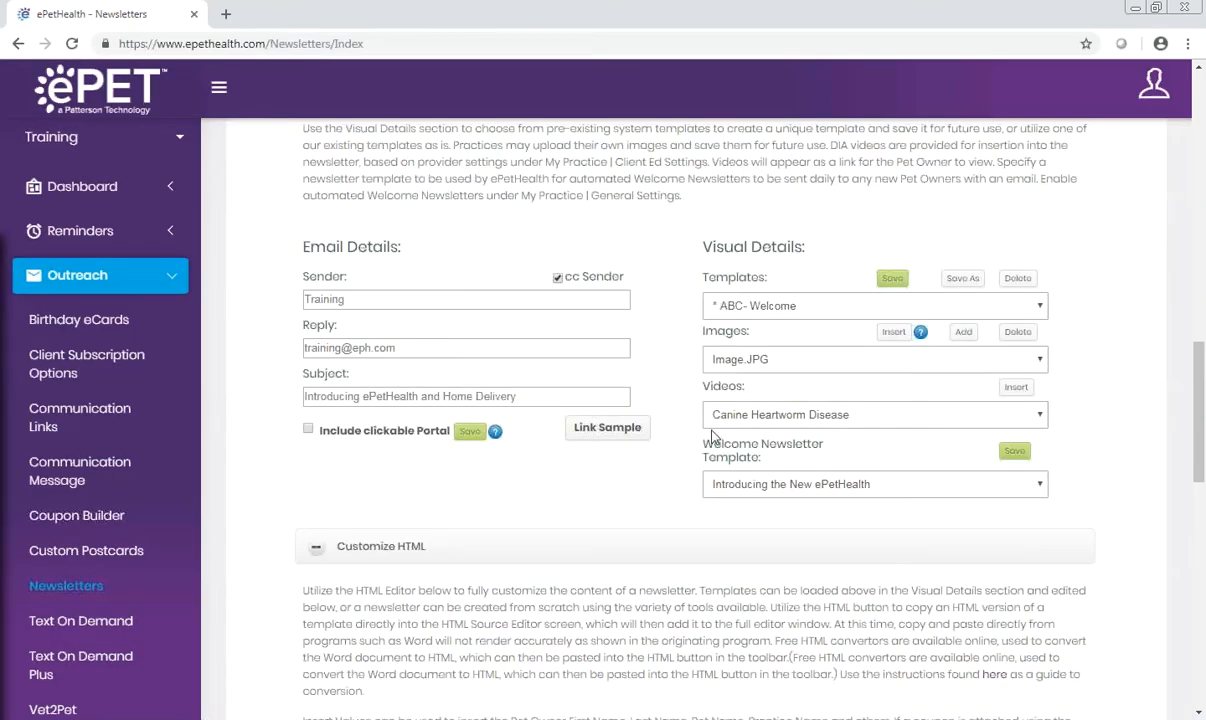
Step: Set the Welcome Newsletter Template to ABC- Welcome and save the choice
{"action": "left_click", "coordinate": [1038, 486]}
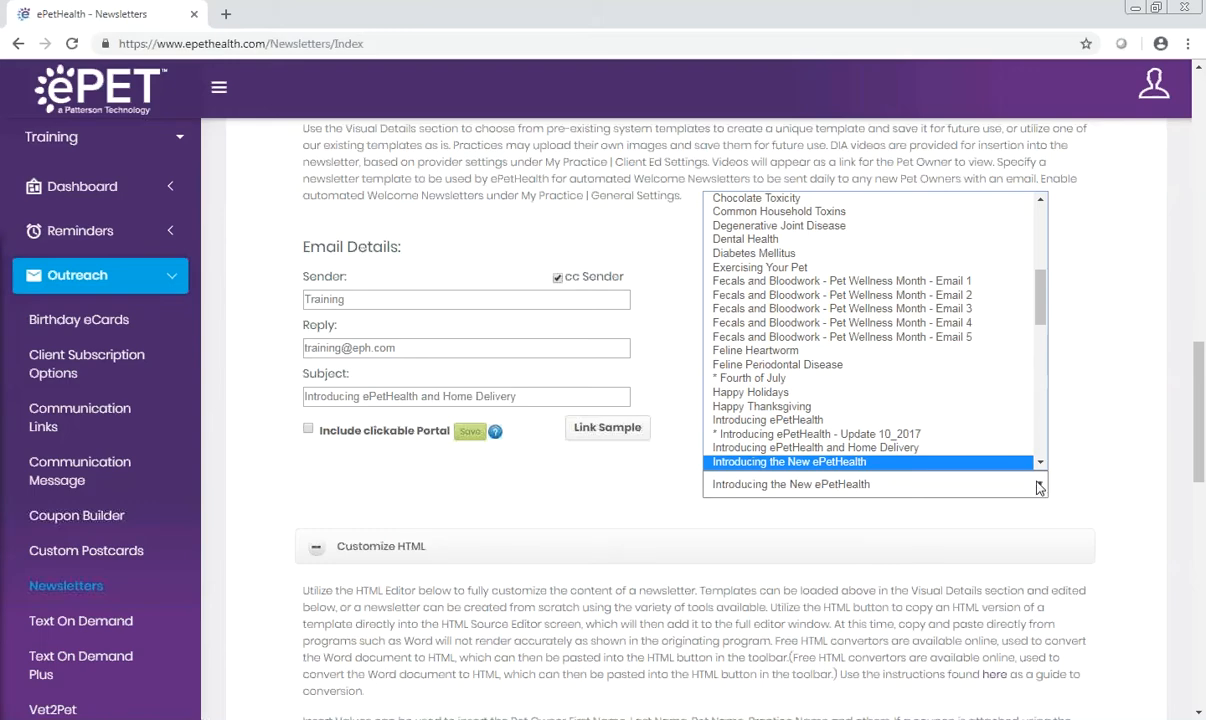
{"action": "scroll", "coordinate": [1031, 250], "scroll_direction": "up", "scroll_amount": 5}
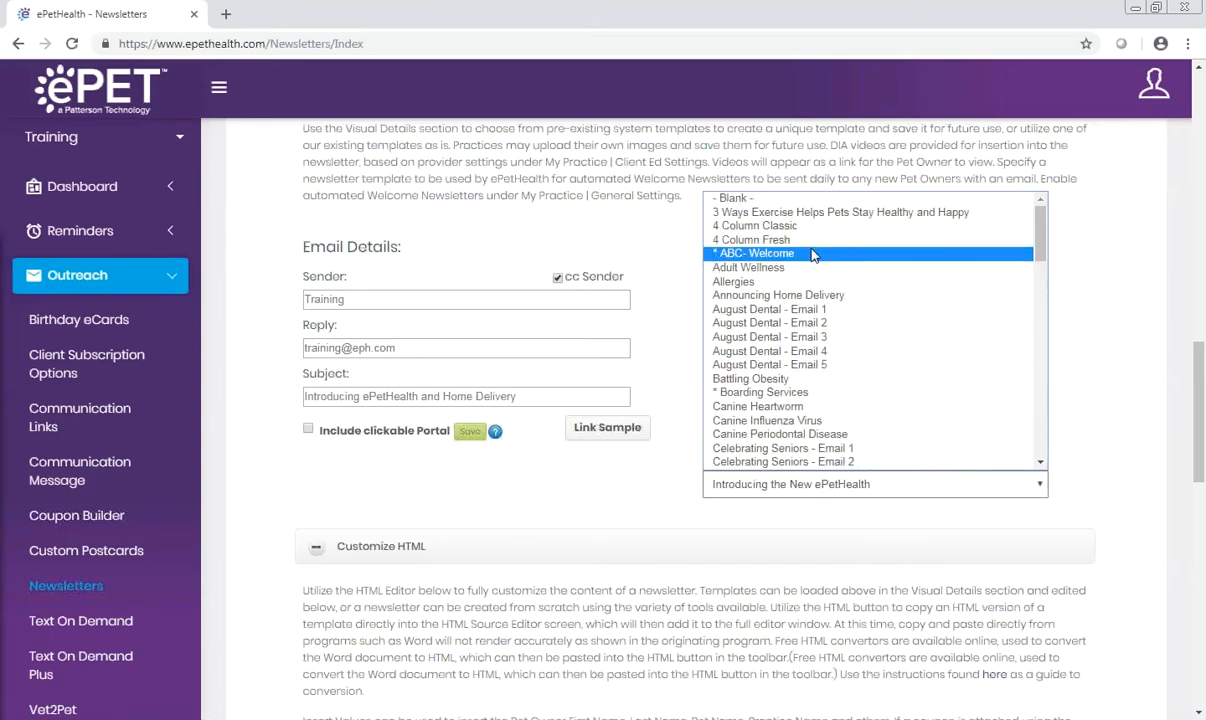
{"action": "left_click", "coordinate": [812, 255]}
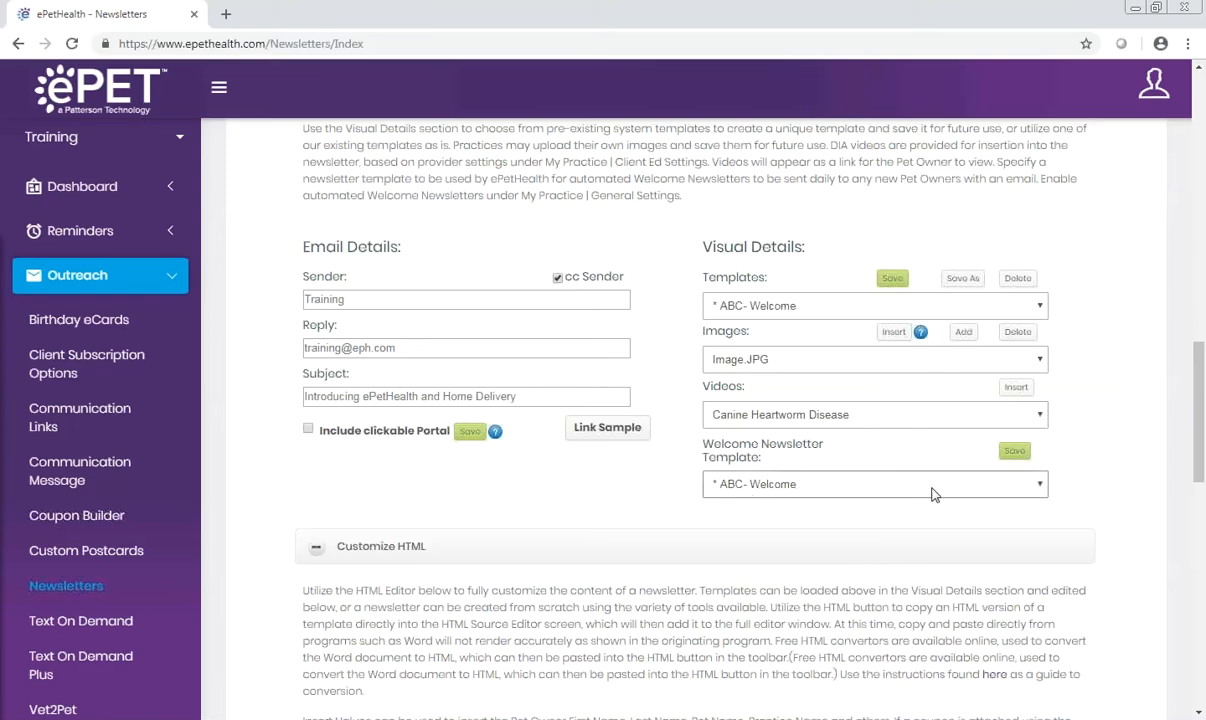
{"action": "left_click", "coordinate": [1014, 453]}
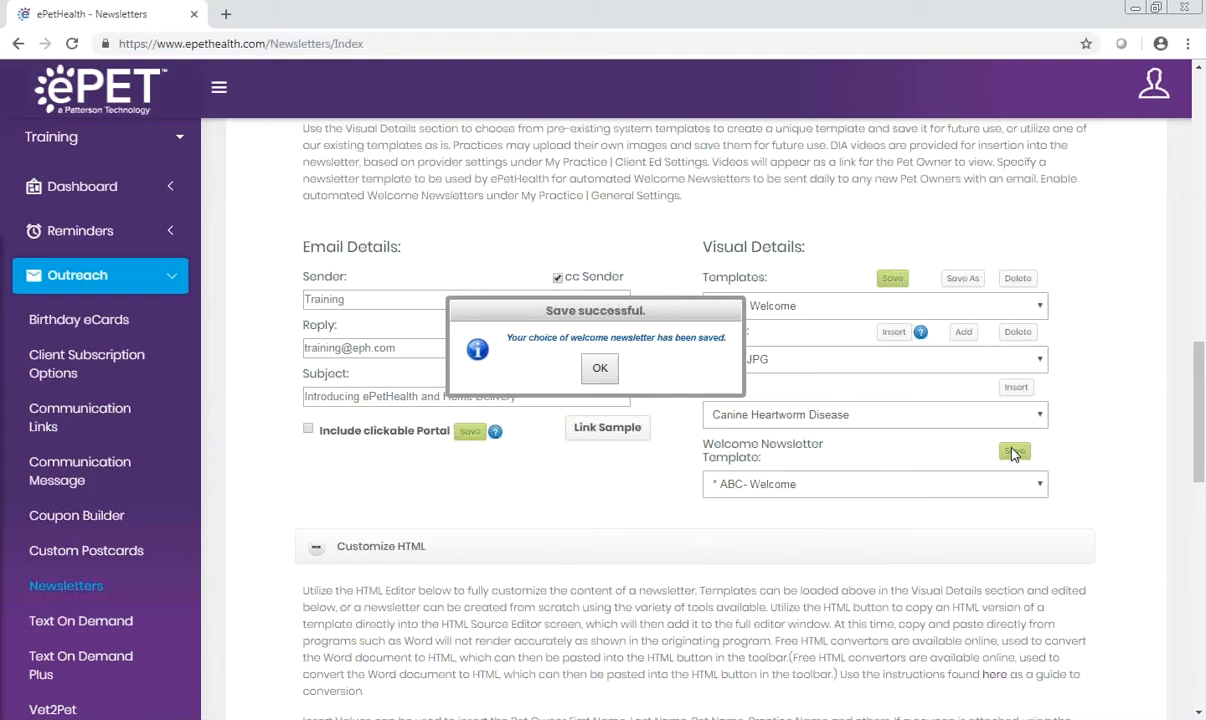
{"action": "left_click", "coordinate": [600, 368]}
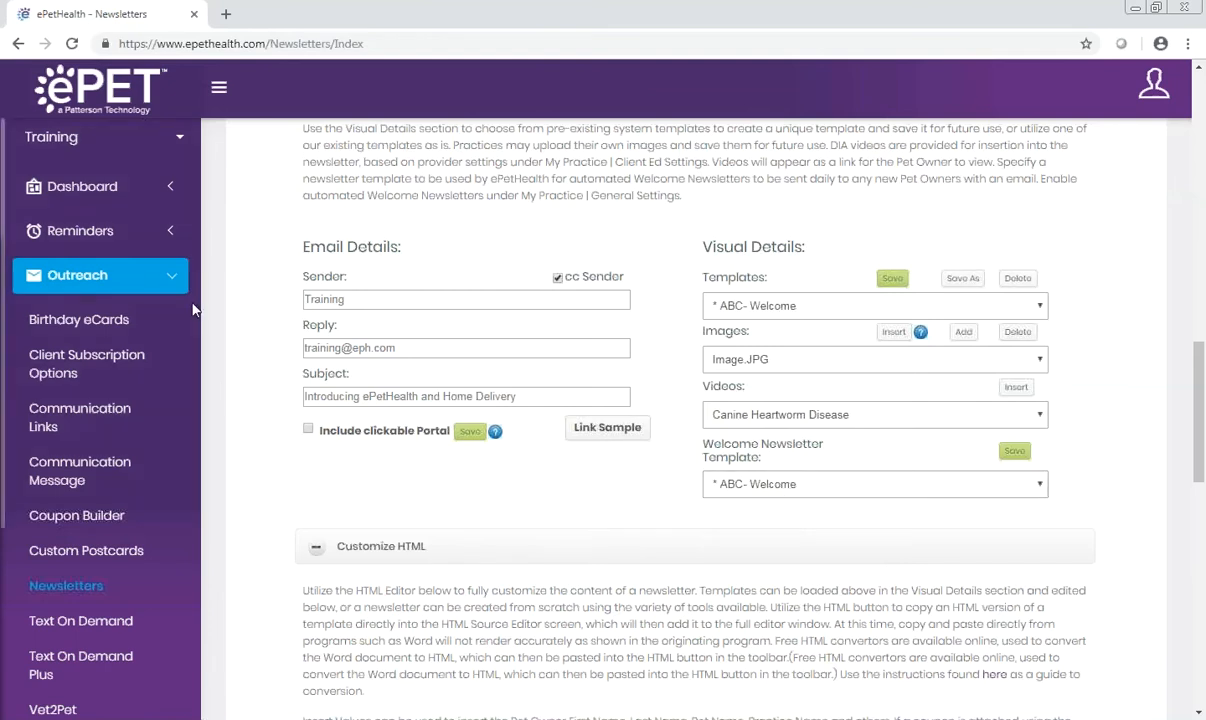
Step: Enable Welcome Newsletters in the practice's General Settings and save the update
{"action": "left_click", "coordinate": [168, 270]}
{"action": "left_click", "coordinate": [170, 479]}
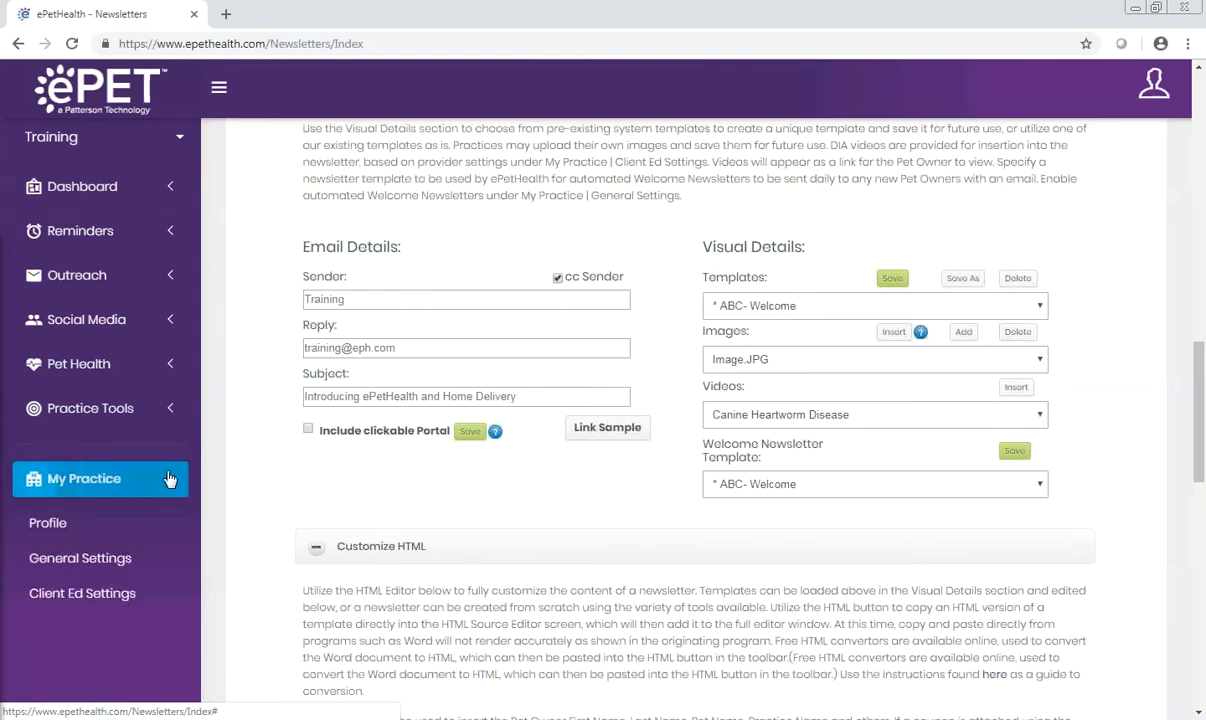
{"action": "left_click", "coordinate": [90, 557]}
{"action": "scroll", "coordinate": [255, 590], "scroll_direction": "down", "scroll_amount": 3}
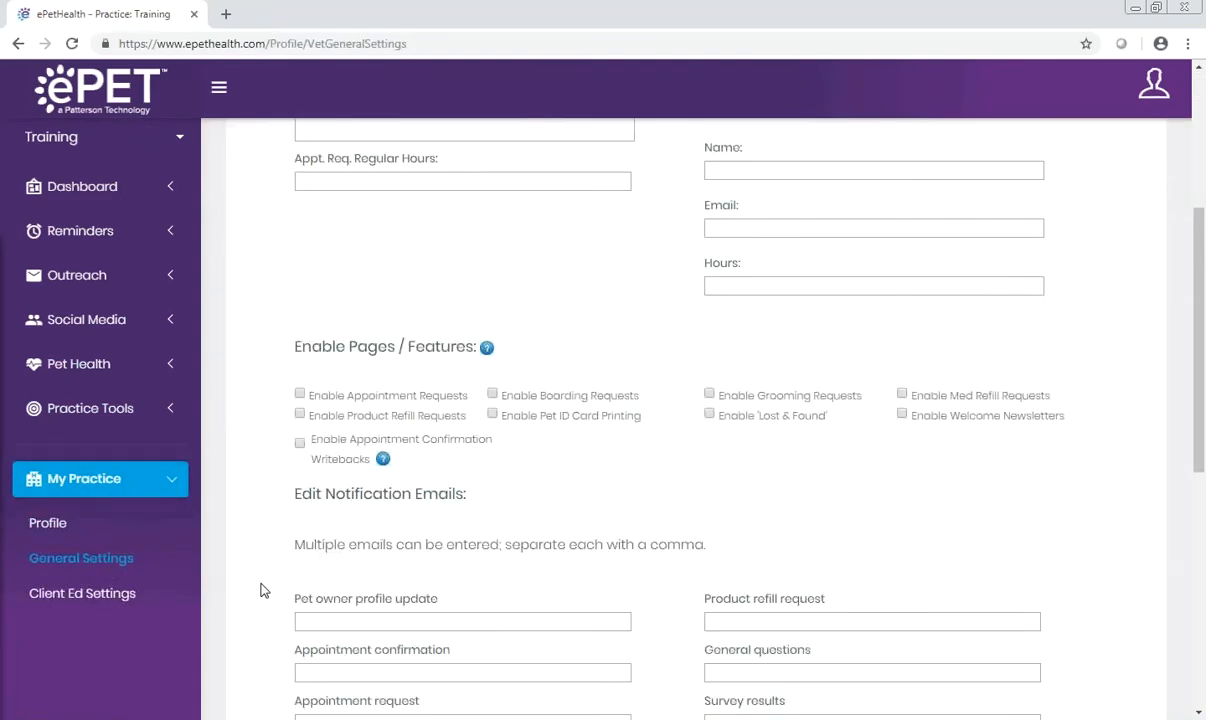
{"action": "left_click", "coordinate": [903, 415]}
{"action": "scroll", "coordinate": [903, 420], "scroll_direction": "down", "scroll_amount": 5}
{"action": "left_click", "coordinate": [652, 551]}
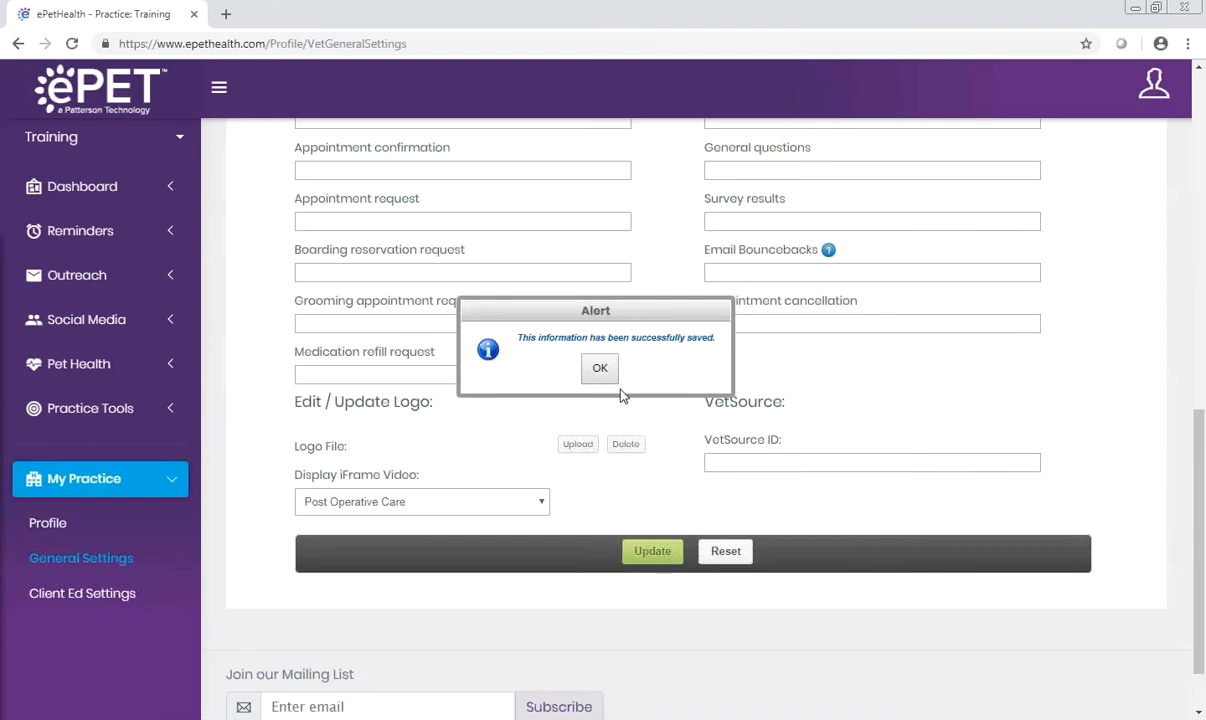
{"action": "left_click", "coordinate": [603, 368]}
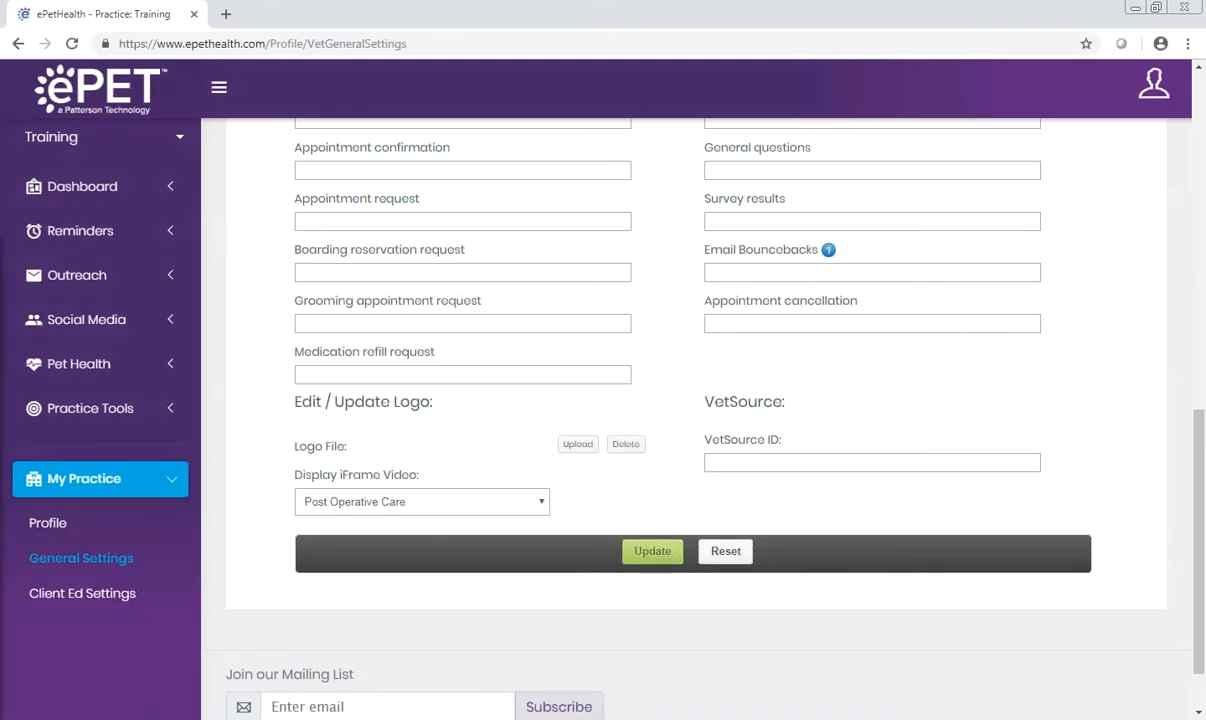
Step: Return to the Newsletters page in the Outreach section
{"action": "scroll", "coordinate": [956, 321], "scroll_direction": "up", "scroll_amount": 3}
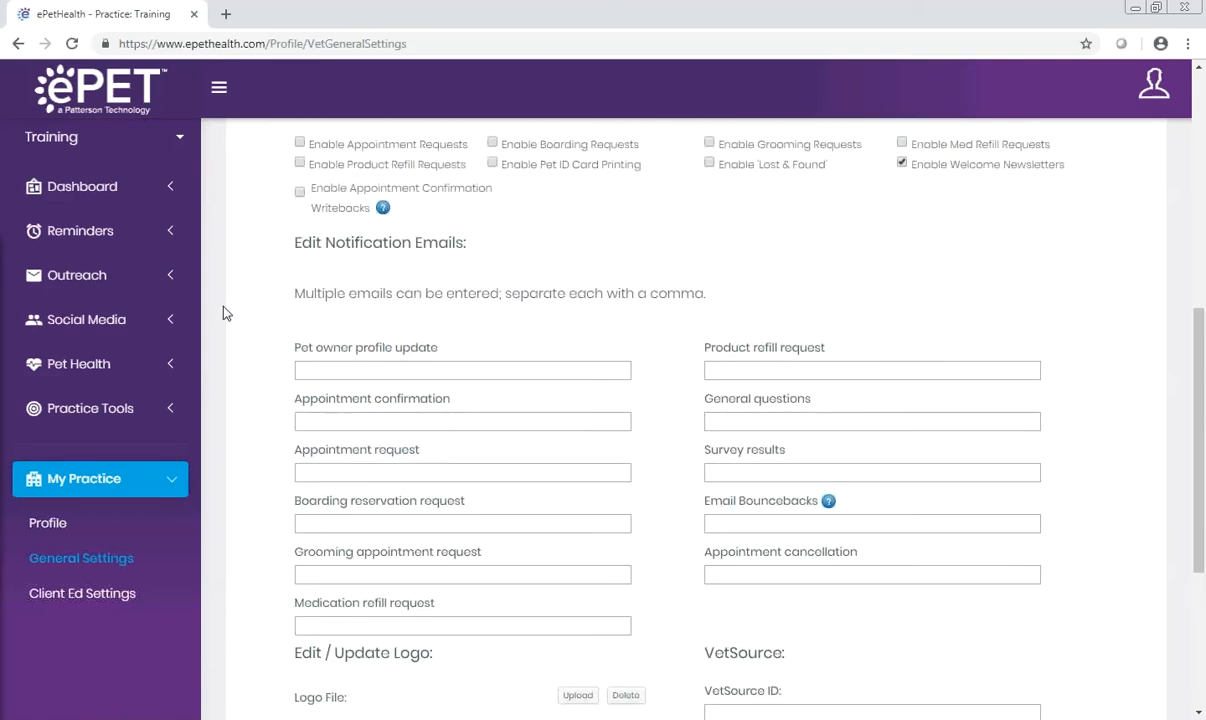
{"action": "left_click", "coordinate": [167, 277]}
{"action": "left_click", "coordinate": [97, 587]}
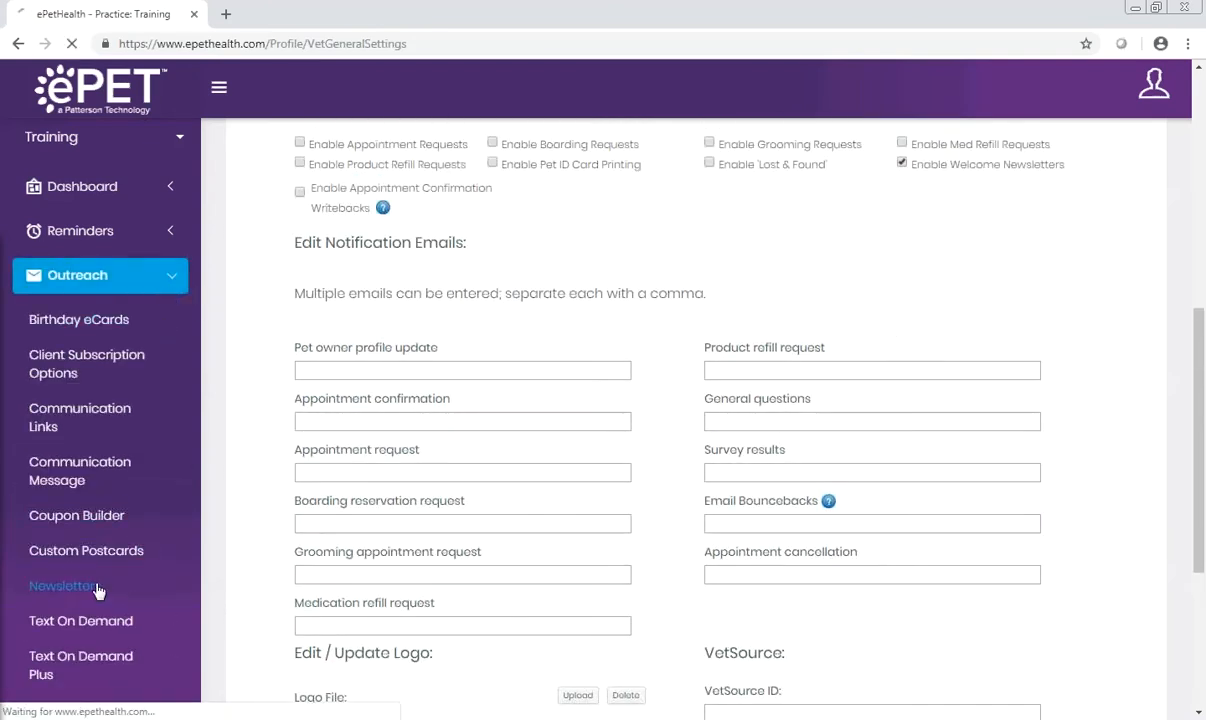
{"action": "scroll", "coordinate": [751, 469], "scroll_direction": "down", "scroll_amount": 6}
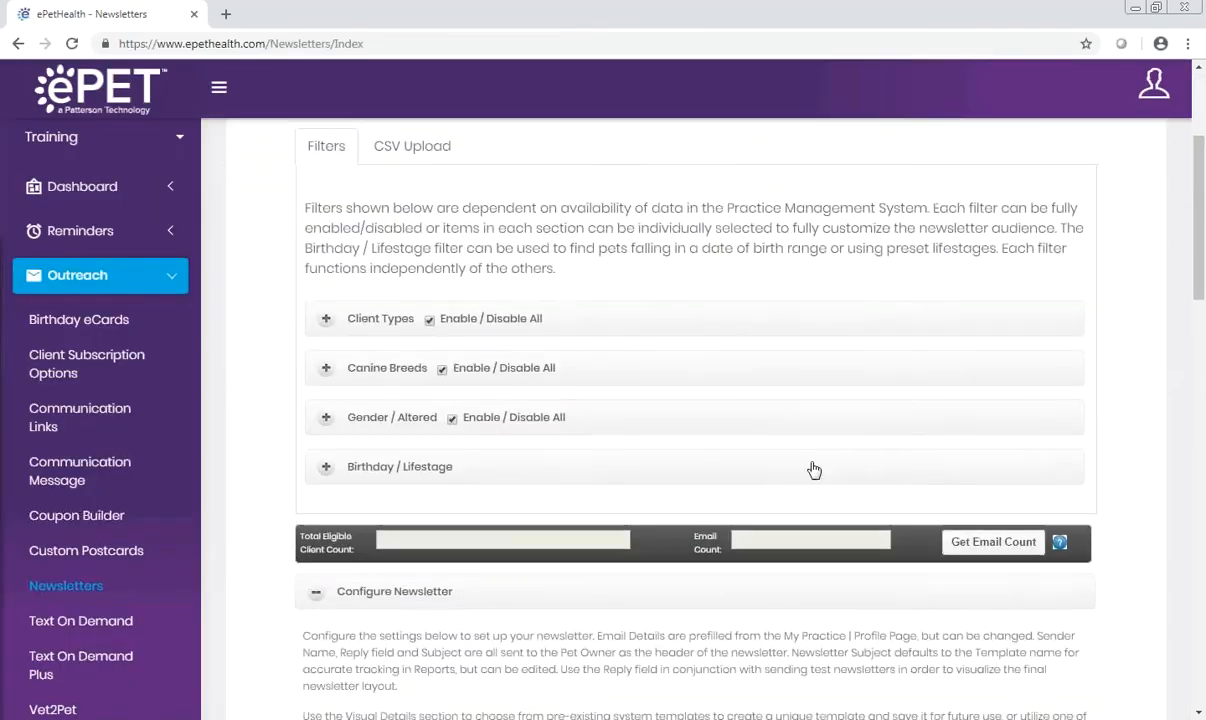
Step: Load the 4 Column Fresh template and view its layout in the newsletter editor
{"action": "left_click", "coordinate": [1041, 560]}
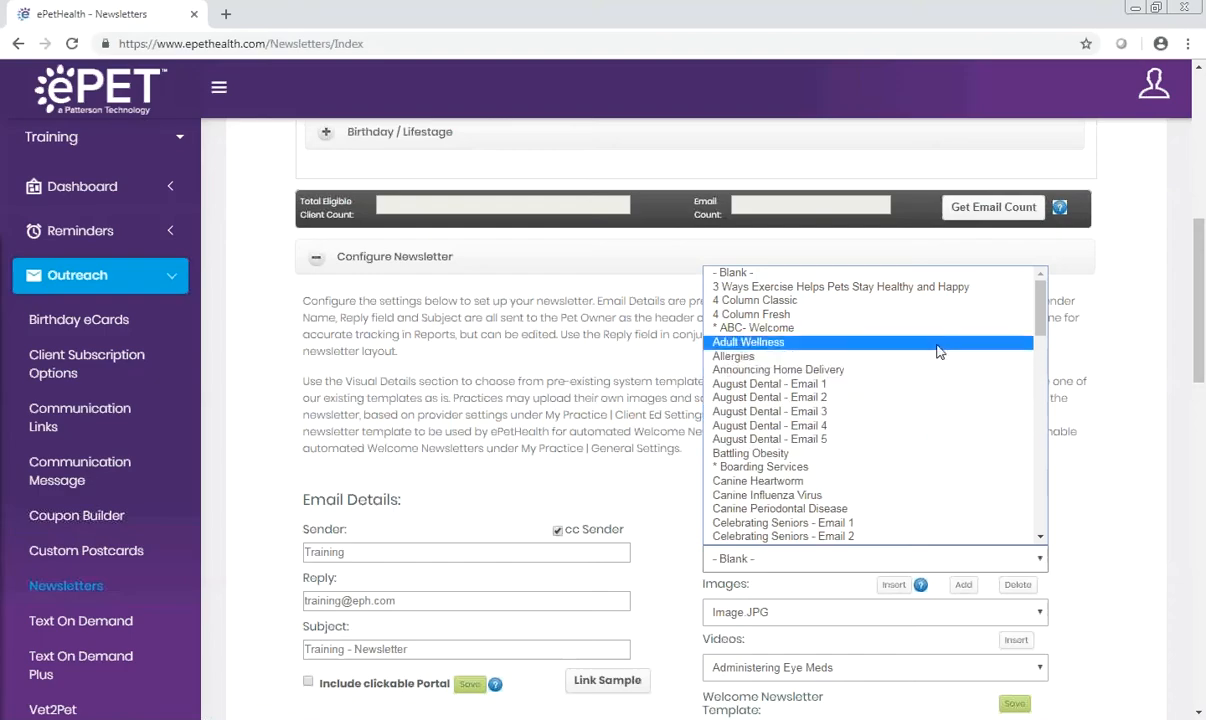
{"action": "left_click", "coordinate": [870, 301]}
{"action": "scroll", "coordinate": [939, 364], "scroll_direction": "down", "scroll_amount": 9}
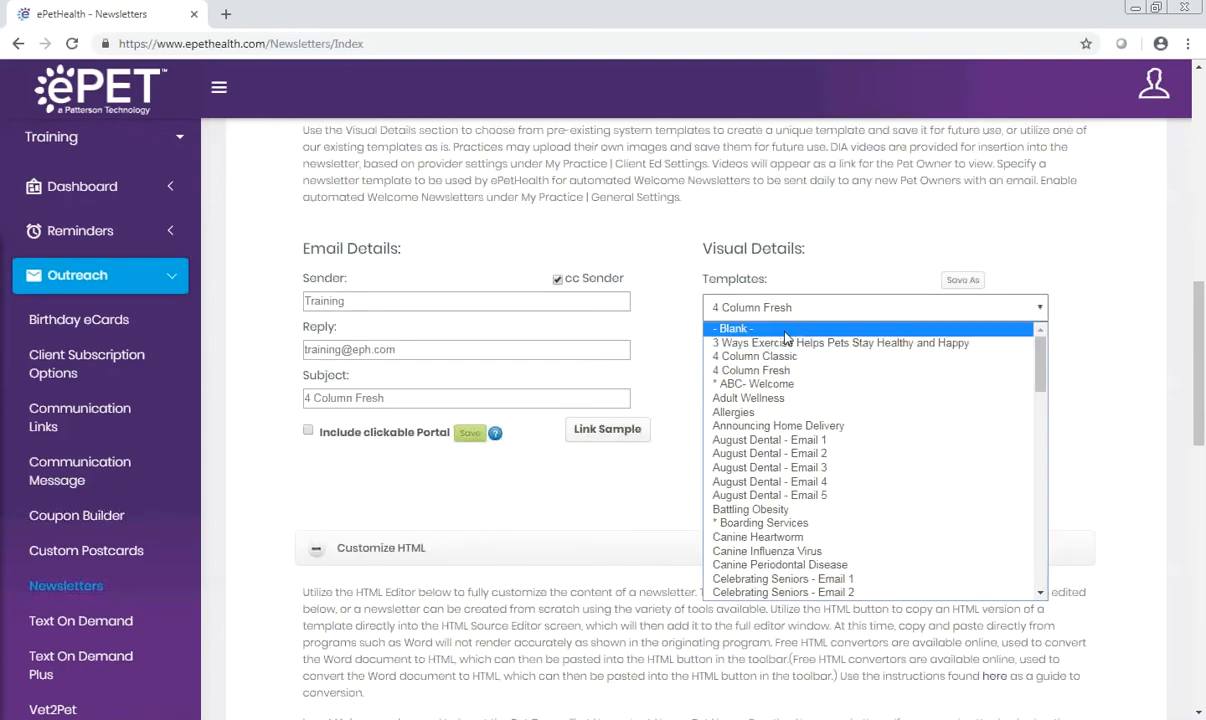
Step: Load the Blank template for the newsletter, discarding the unsaved changes
{"action": "left_click", "coordinate": [740, 314]}
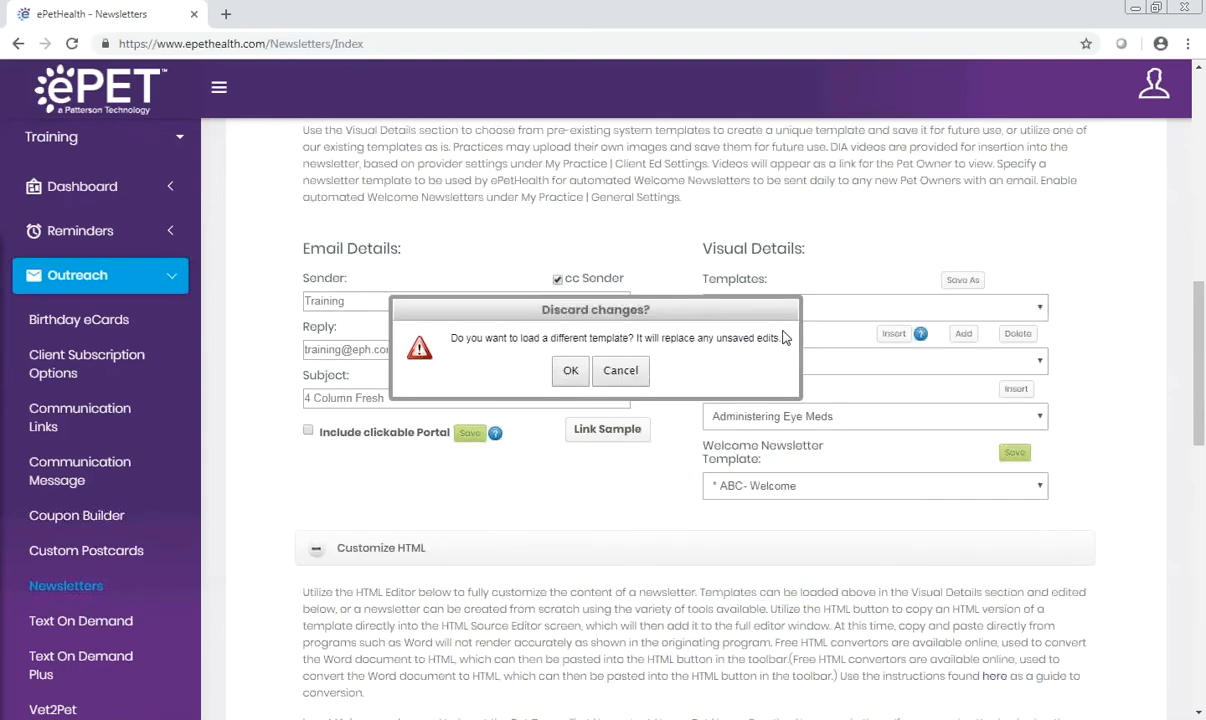
{"action": "left_click", "coordinate": [570, 371]}
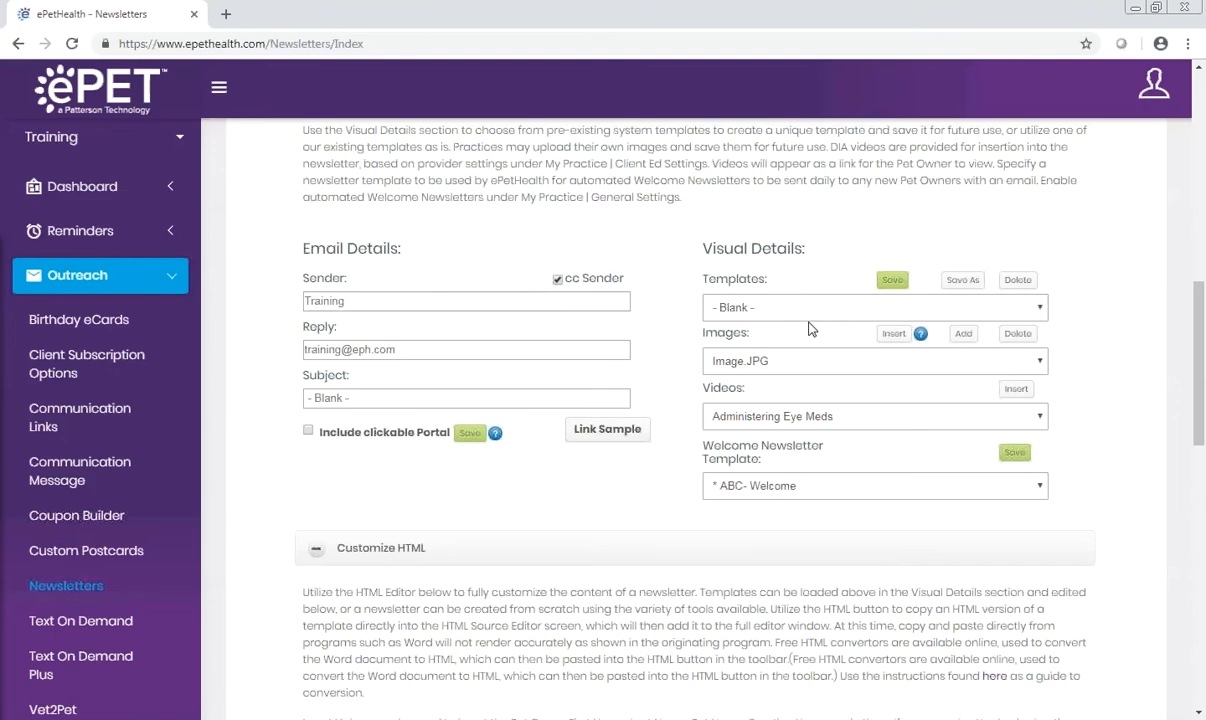
Step: Load the Spaying Or Neutering template for the newsletter
{"action": "scroll", "coordinate": [807, 340], "scroll_direction": "down", "scroll_amount": 3}
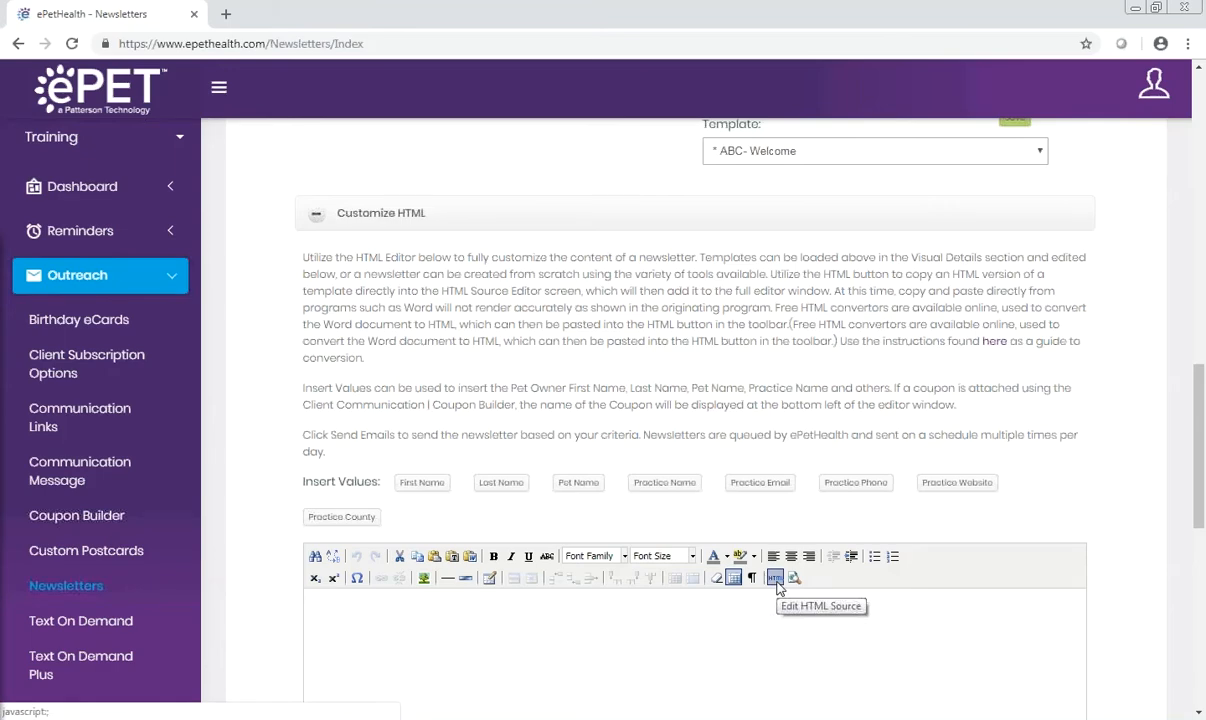
{"action": "scroll", "coordinate": [979, 437], "scroll_direction": "up", "scroll_amount": 3}
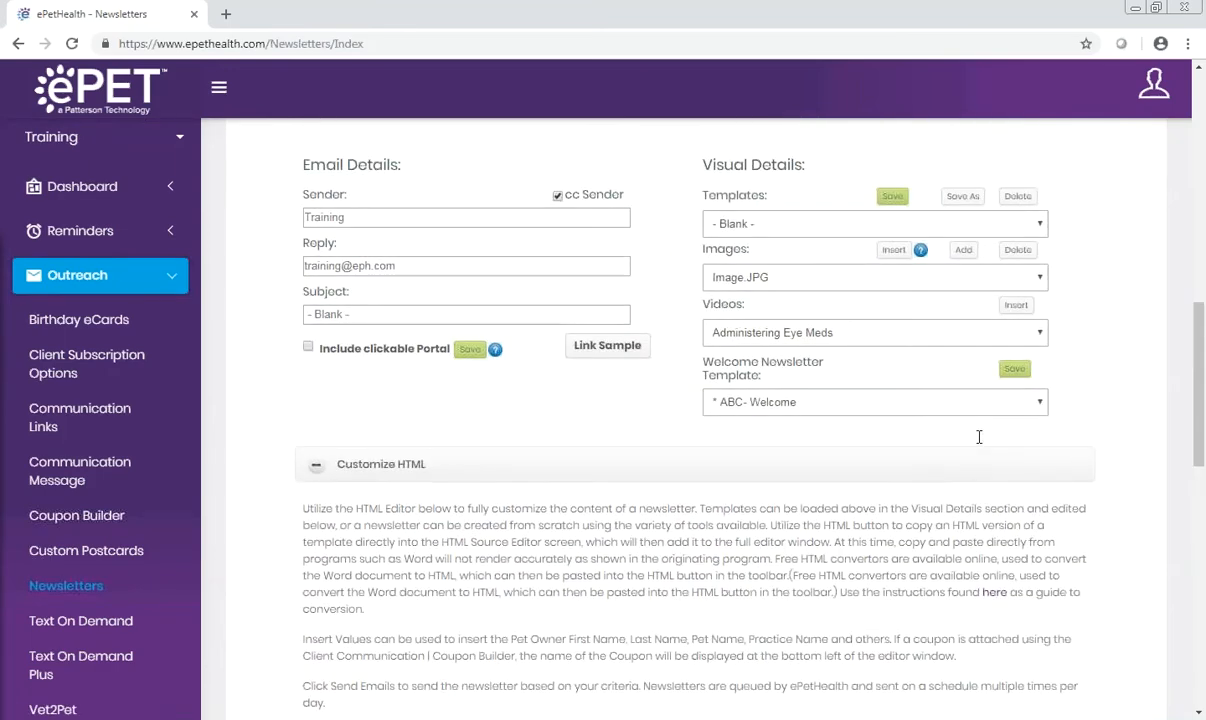
{"action": "left_click", "coordinate": [979, 224]}
{"action": "scroll", "coordinate": [977, 290], "scroll_direction": "down", "scroll_amount": 10}
{"action": "left_click_drag", "start_coordinate": [1030, 384], "coordinate": [1032, 457]}
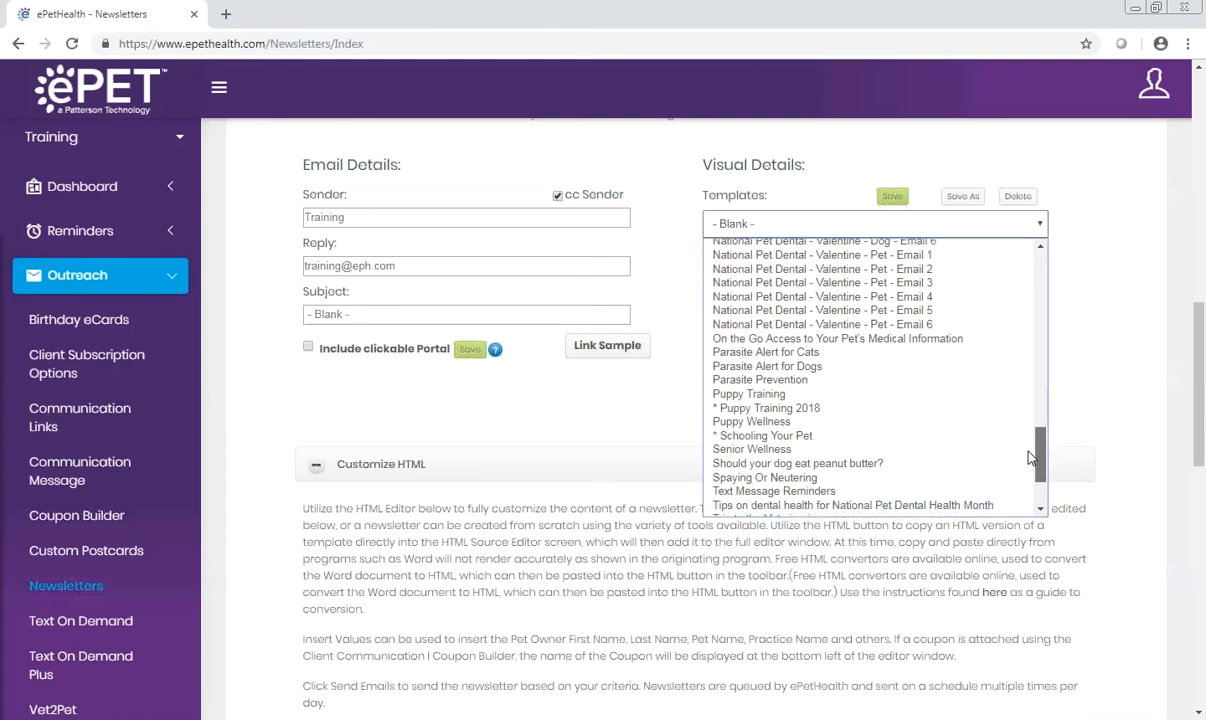
{"action": "left_click", "coordinate": [822, 479]}
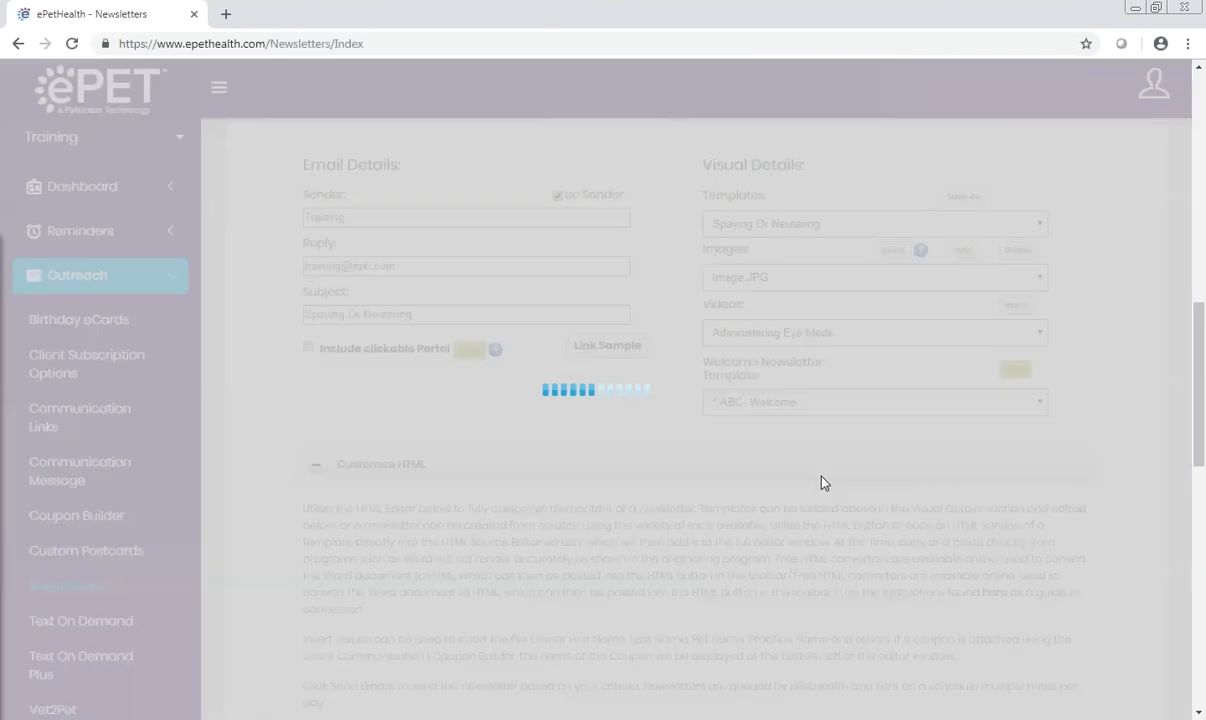
Step: Review the Spaying Or Neutering newsletter through to its closing signature and send a test email of it
{"action": "scroll", "coordinate": [1145, 471], "scroll_direction": "down", "scroll_amount": 1}
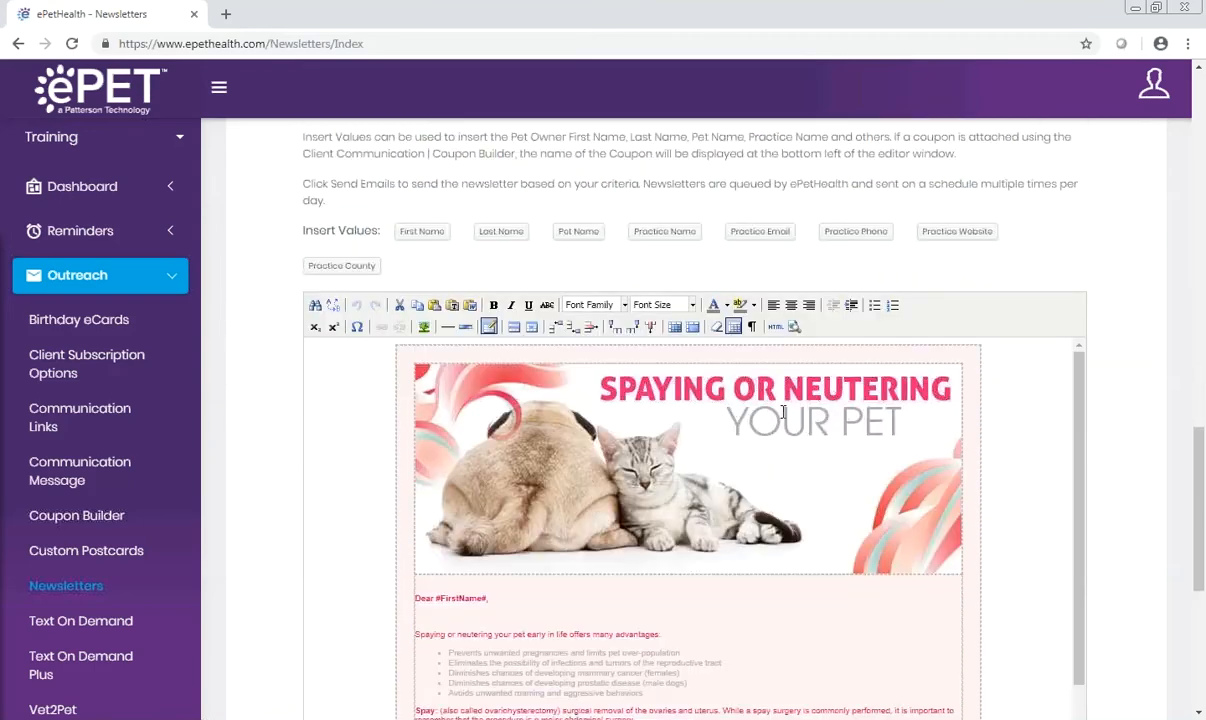
{"action": "scroll", "coordinate": [735, 595], "scroll_direction": "down", "scroll_amount": 3}
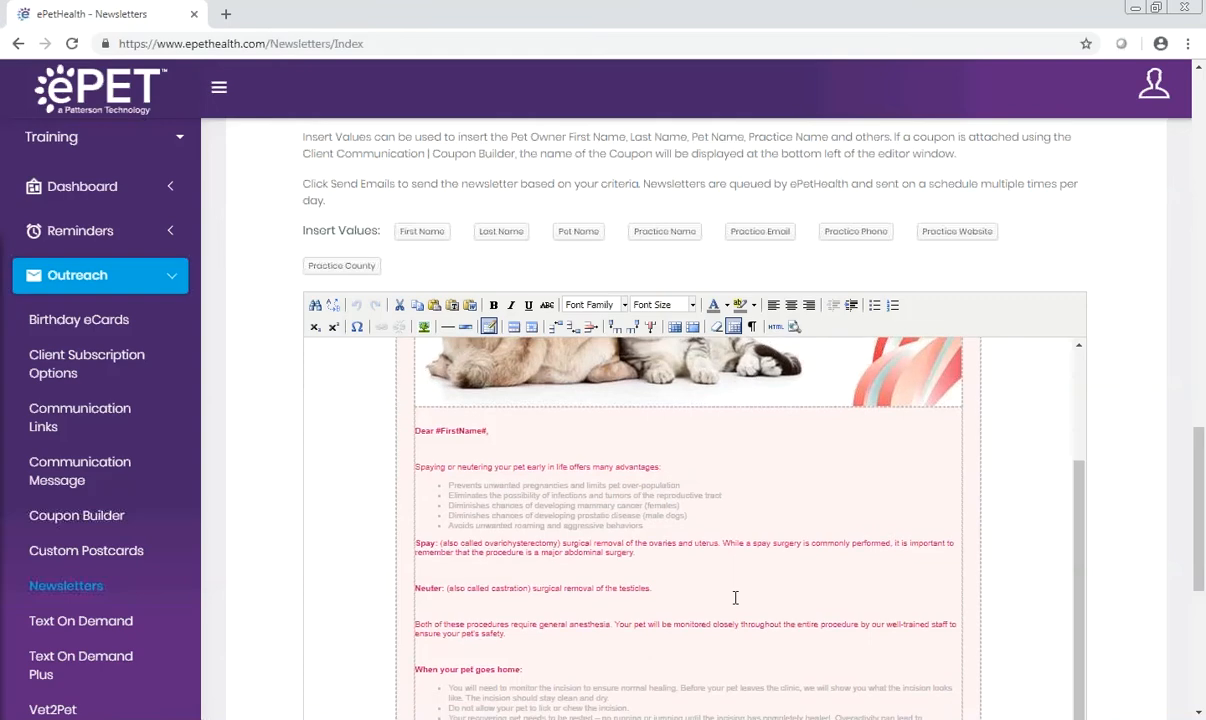
{"action": "scroll", "coordinate": [720, 600], "scroll_direction": "down", "scroll_amount": 1}
{"action": "scroll", "coordinate": [560, 580], "scroll_direction": "down", "scroll_amount": 5}
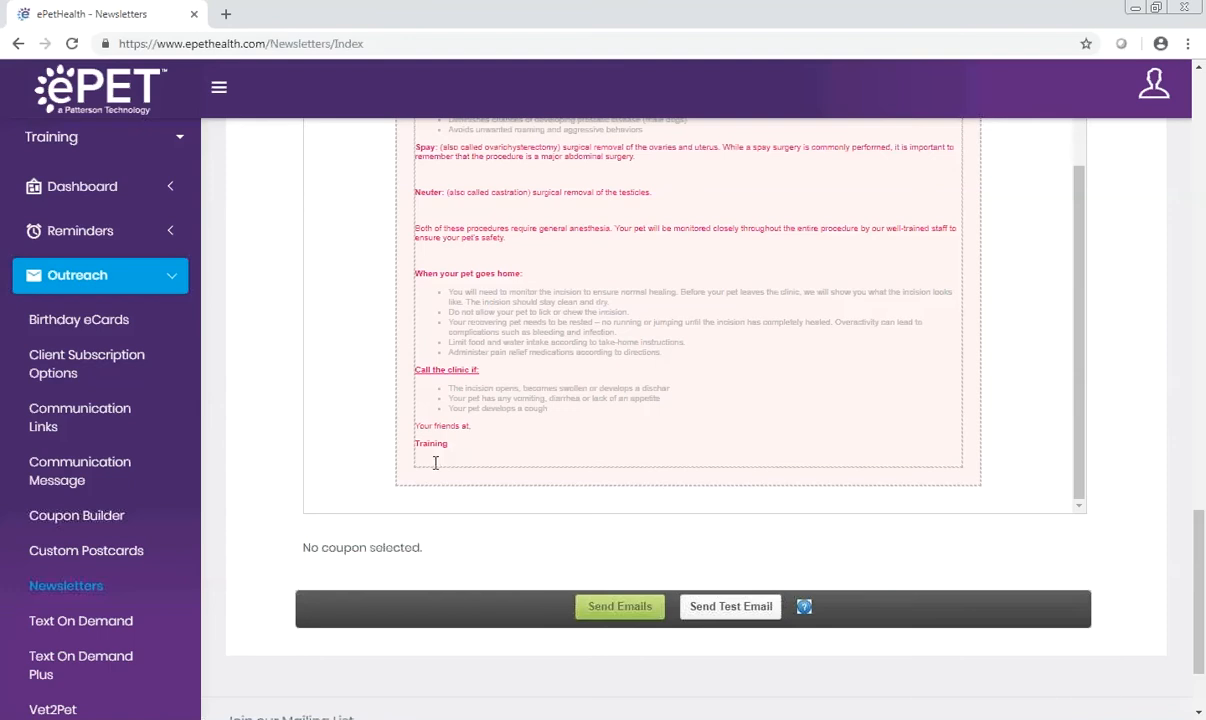
{"action": "left_click", "coordinate": [700, 608]}
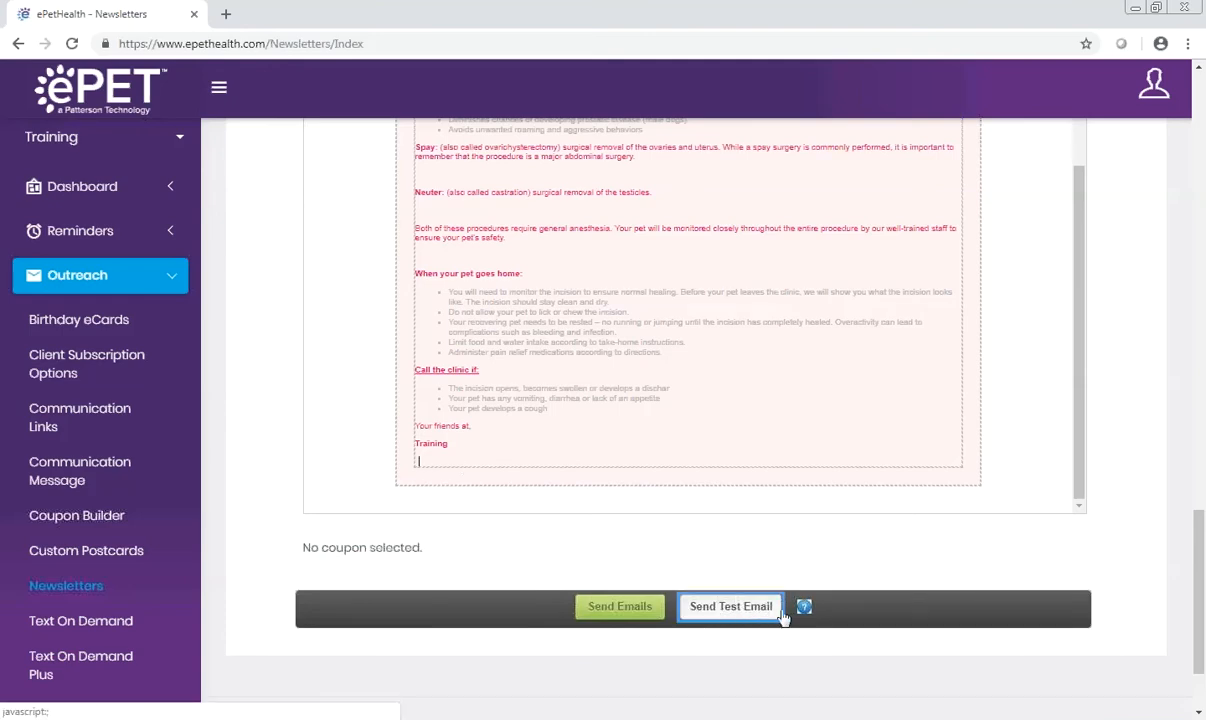
Step: Check the newsletter's Email Details and highlight the address in the Reply field
{"action": "scroll", "coordinate": [783, 617], "scroll_direction": "up", "scroll_amount": 7}
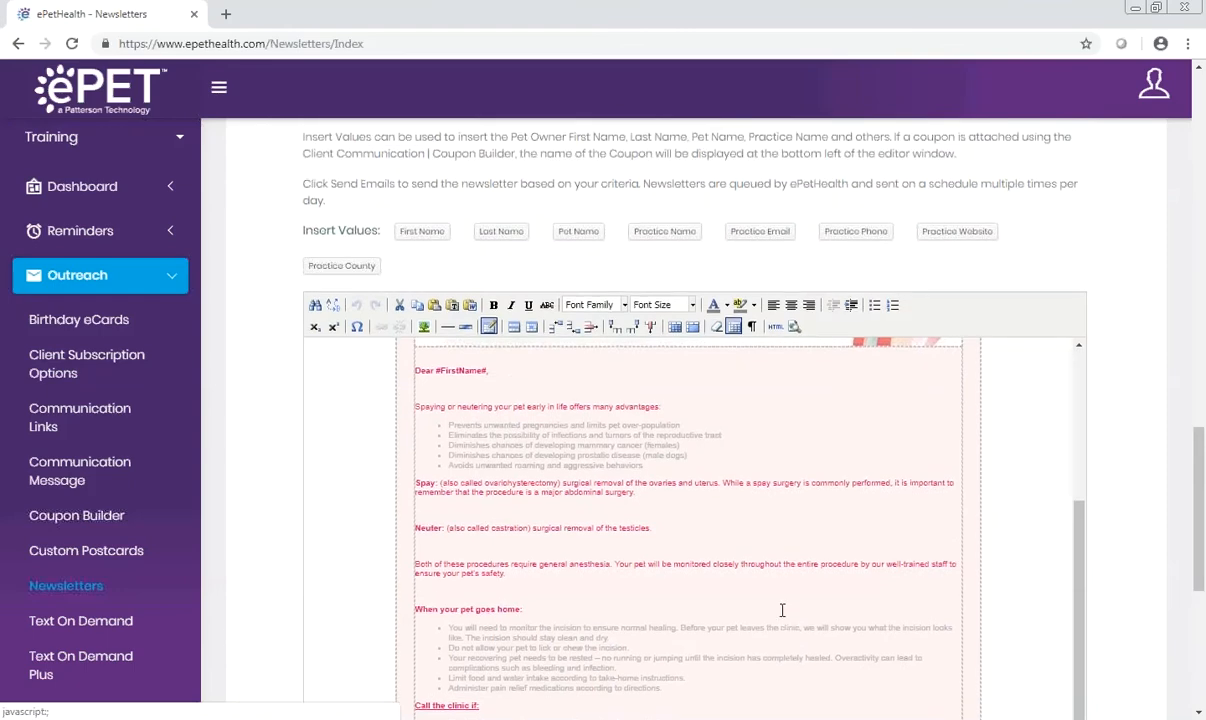
{"action": "scroll", "coordinate": [644, 311], "scroll_direction": "up", "scroll_amount": 3}
{"action": "scroll", "coordinate": [644, 311], "scroll_direction": "up", "scroll_amount": 3}
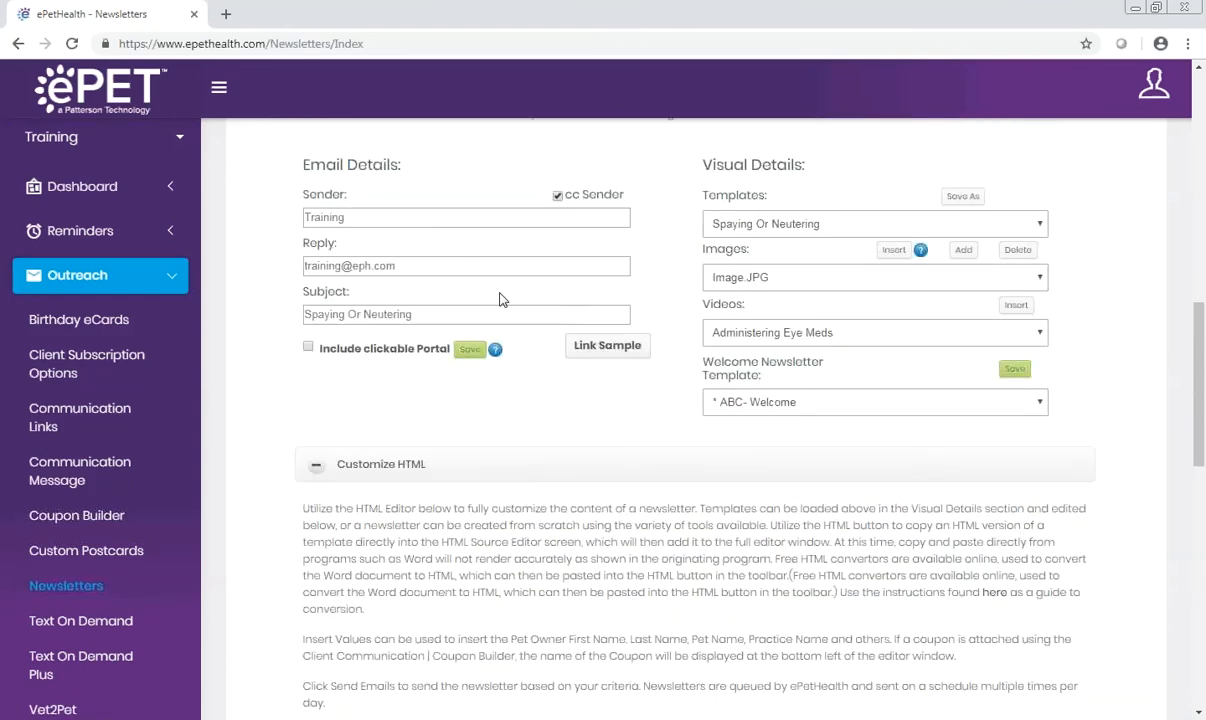
{"action": "left_click_drag", "start_coordinate": [390, 266], "coordinate": [277, 263]}
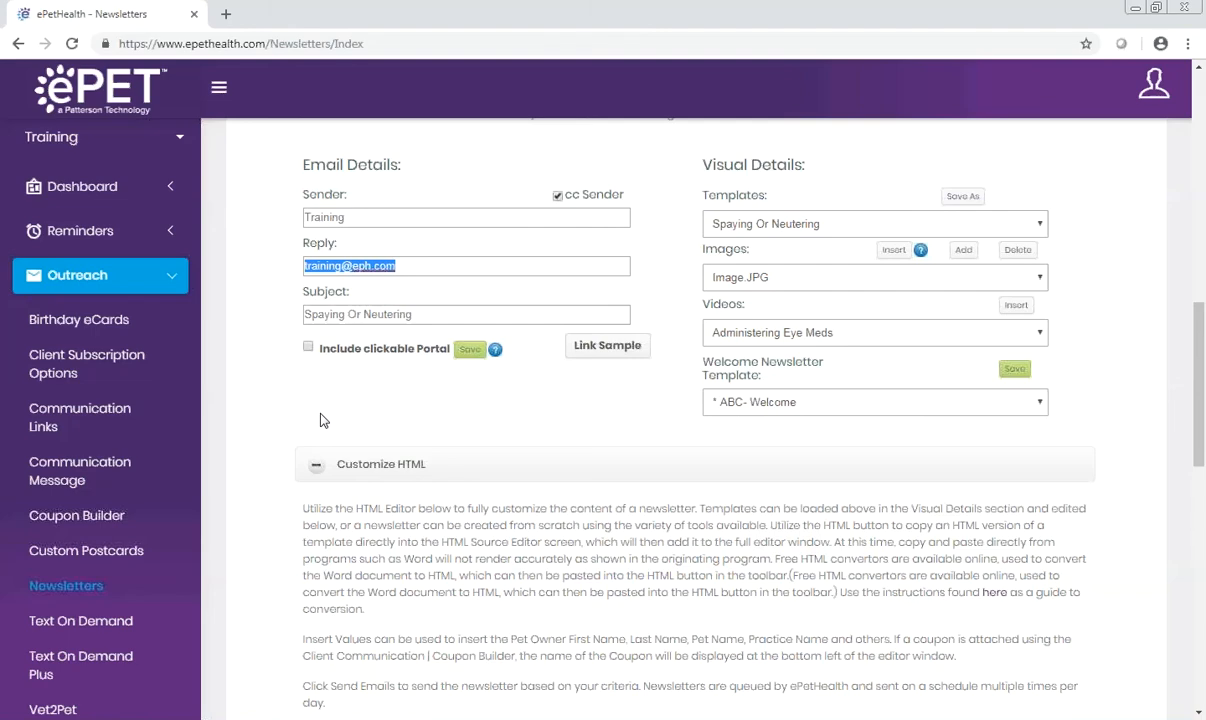
Step: Get the email count for the eligible clients and send the Spaying Or Neutering newsletter emails
{"action": "scroll", "coordinate": [322, 420], "scroll_direction": "up", "scroll_amount": 4}
{"action": "left_click", "coordinate": [995, 208]}
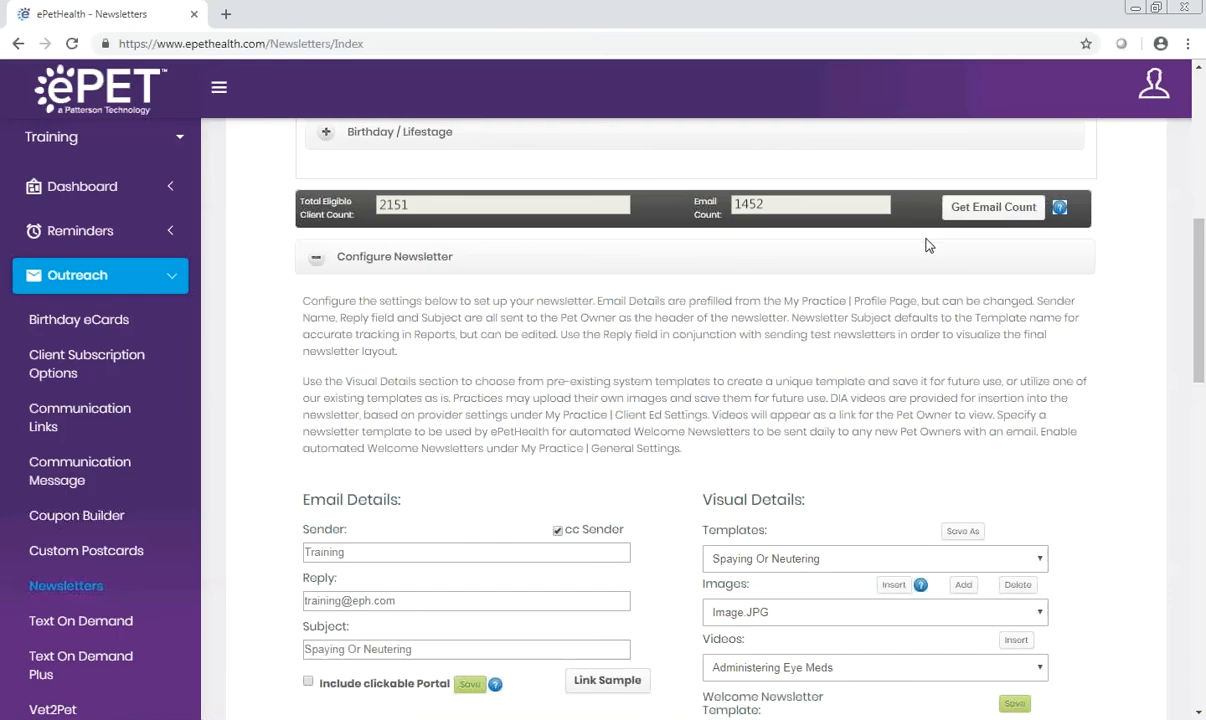
{"action": "scroll", "coordinate": [975, 300], "scroll_direction": "down", "scroll_amount": 1}
{"action": "scroll", "coordinate": [1078, 490], "scroll_direction": "down", "scroll_amount": 15}
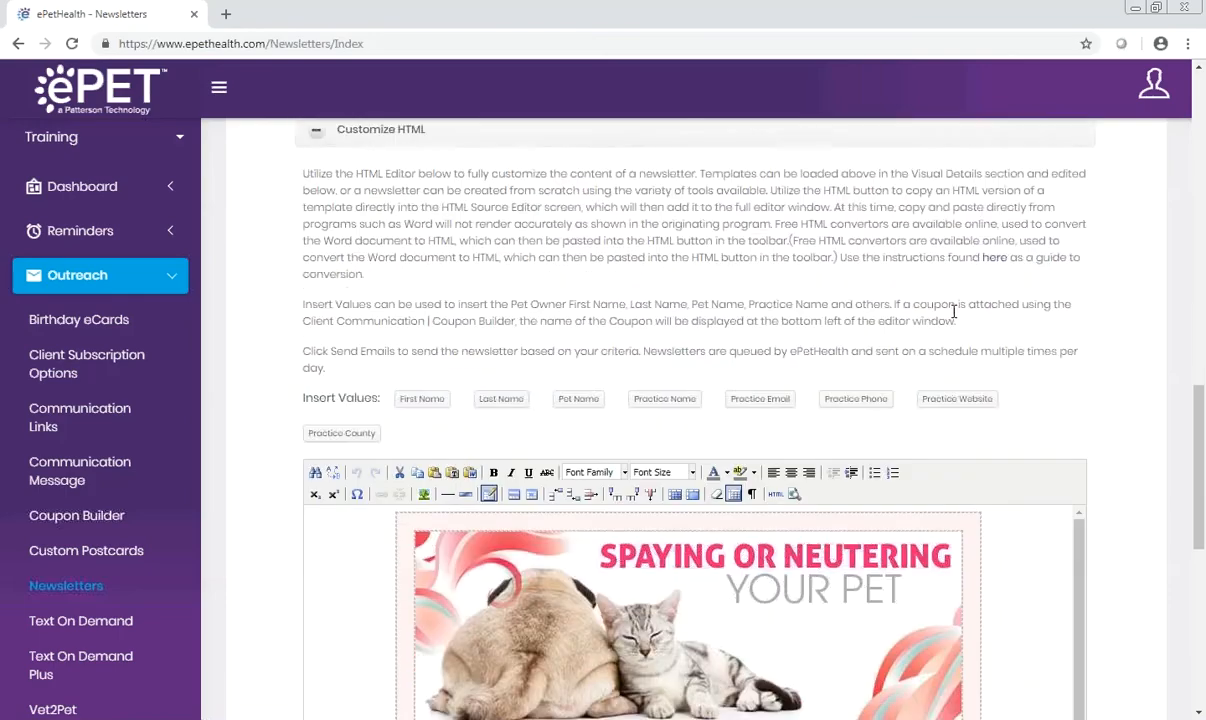
{"action": "scroll", "coordinate": [1080, 490], "scroll_direction": "down", "scroll_amount": 2}
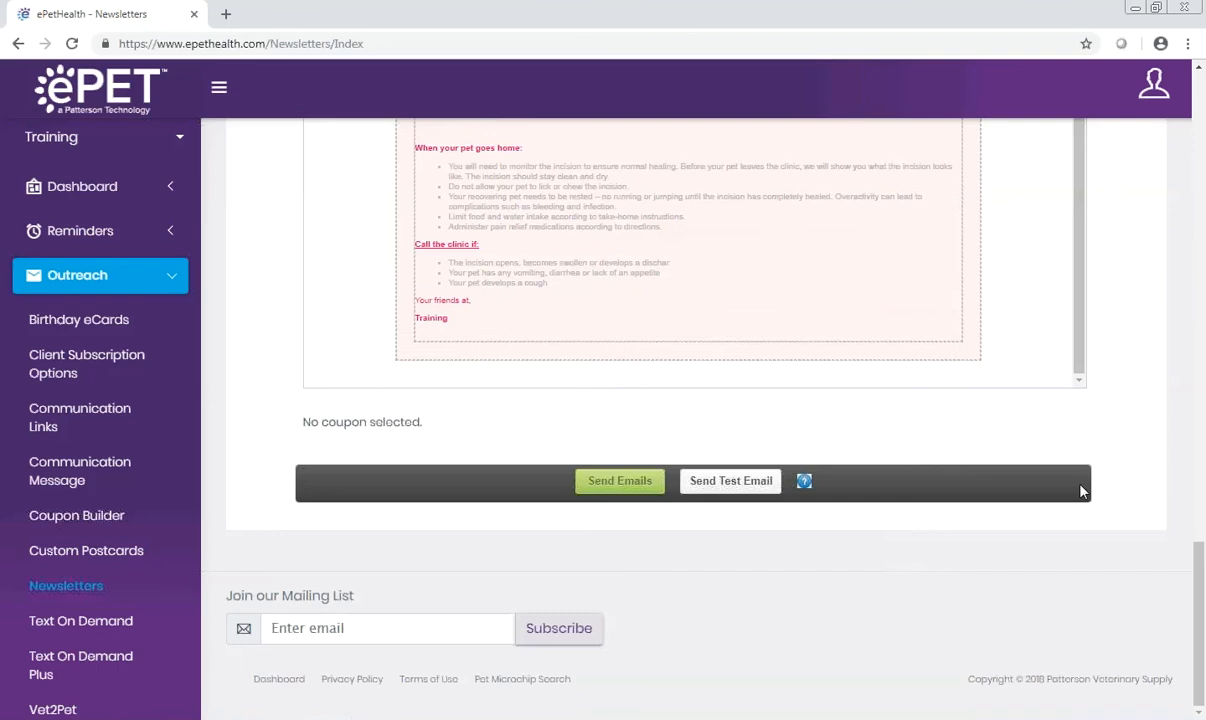
{"action": "left_click", "coordinate": [603, 488]}
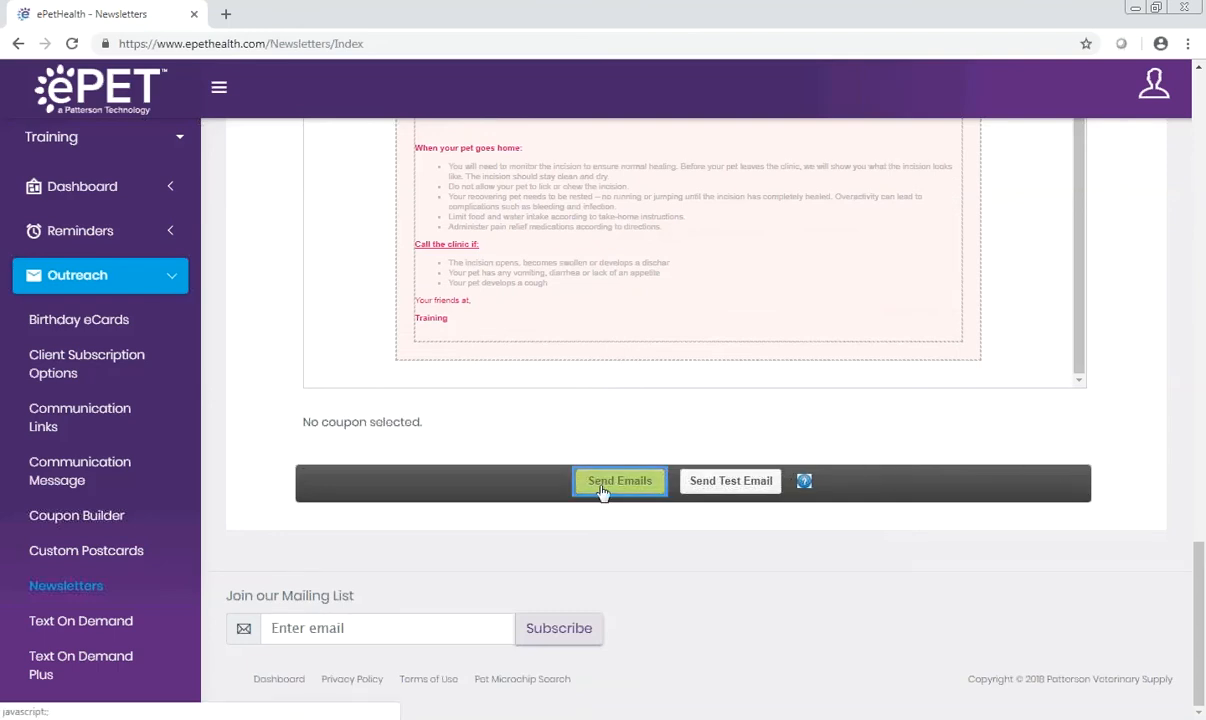